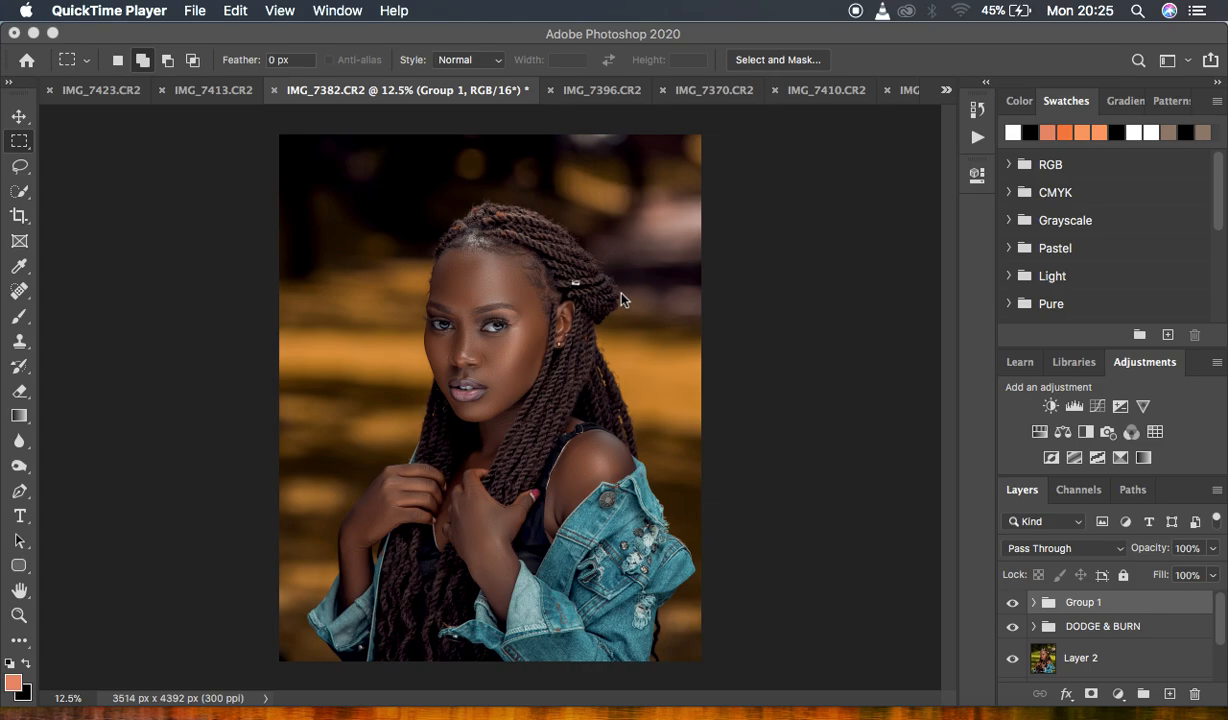
# Compare the portrait with and without Group 1's colour grade, leaving the group hidden.
pyautogui.click(1012, 602)
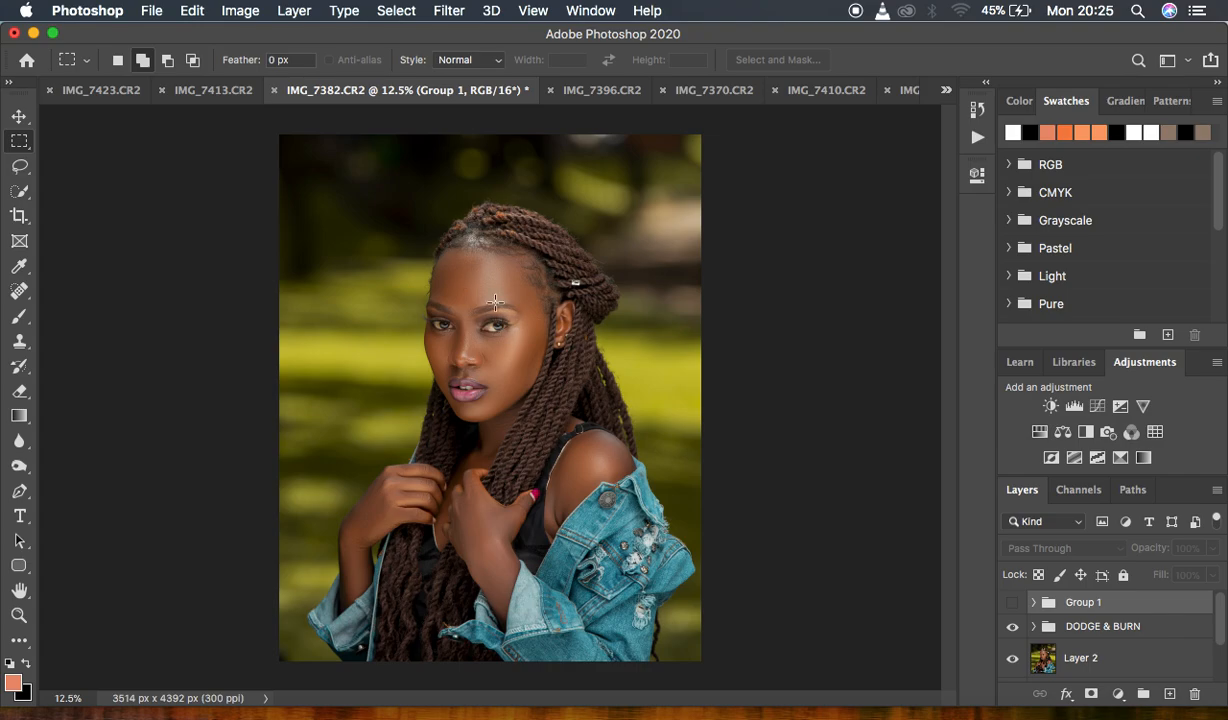
pyautogui.click(1012, 602)
pyautogui.click(1012, 602)
pyautogui.click(1012, 602)
pyautogui.click(1012, 602)
pyautogui.click(1012, 602)
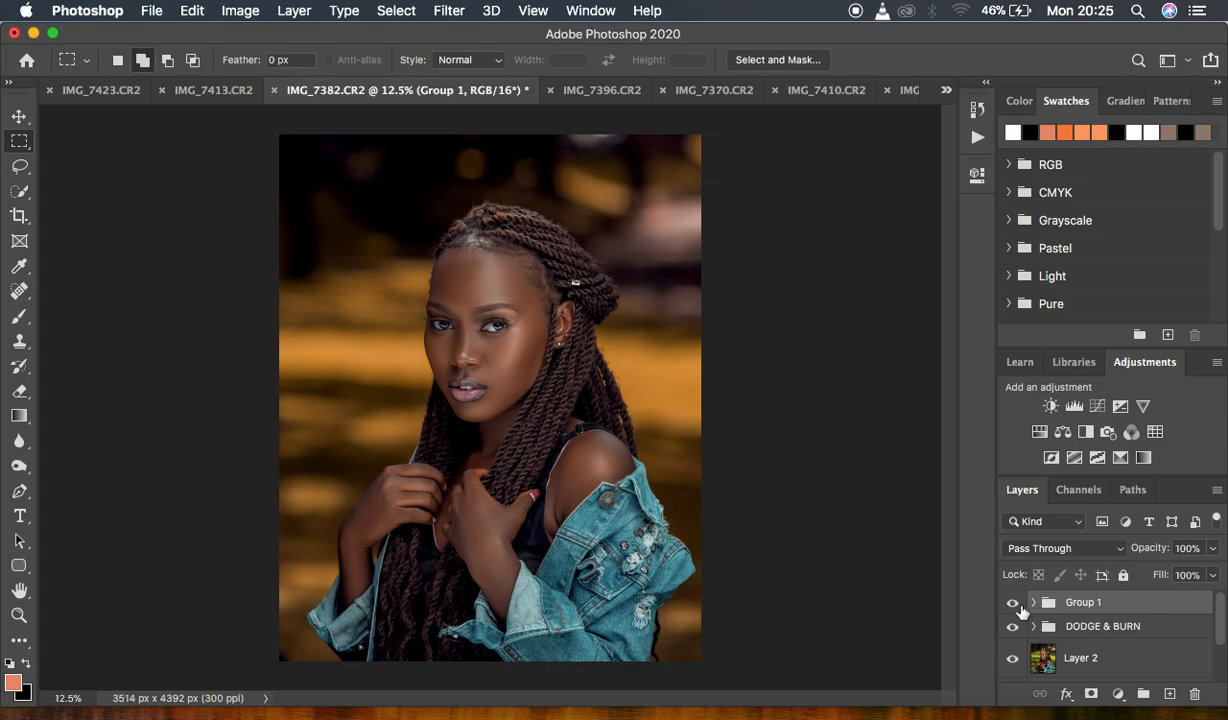
pyautogui.click(1012, 602)
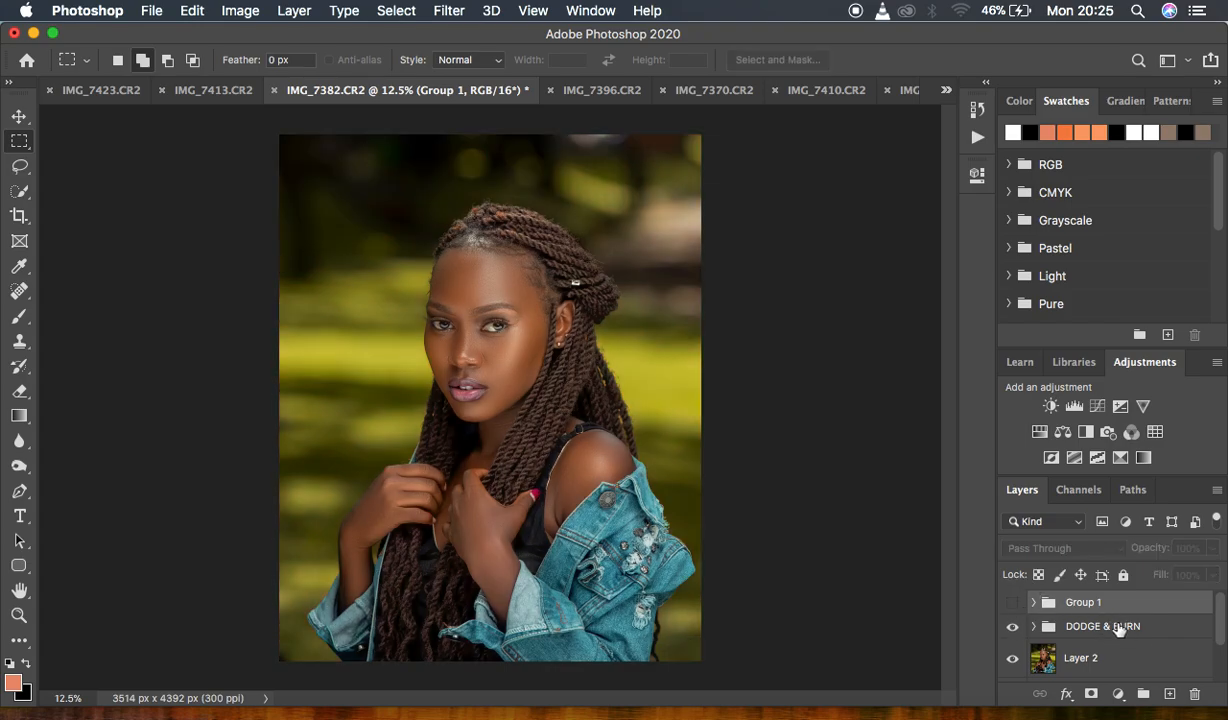
# Stamp all visible layers into a new layer directly above the DODGE & BURN group.
pyautogui.click(1137, 627)
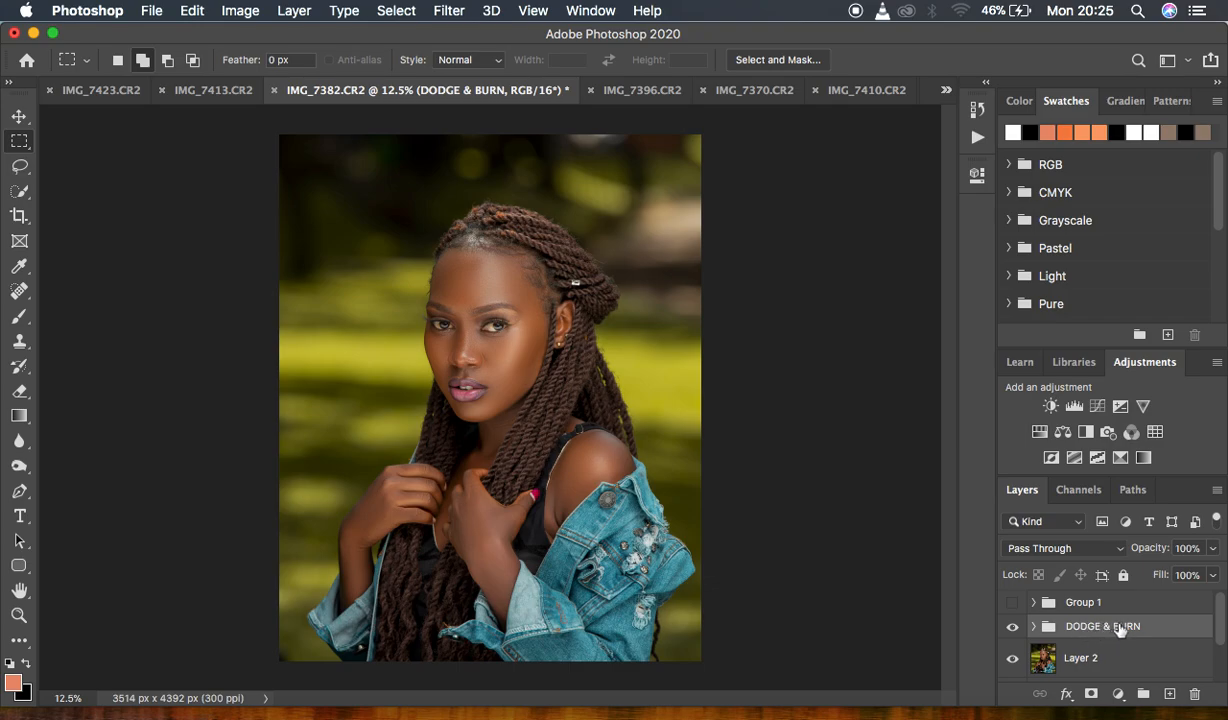
pyautogui.scroll(-3, 1180, 646)
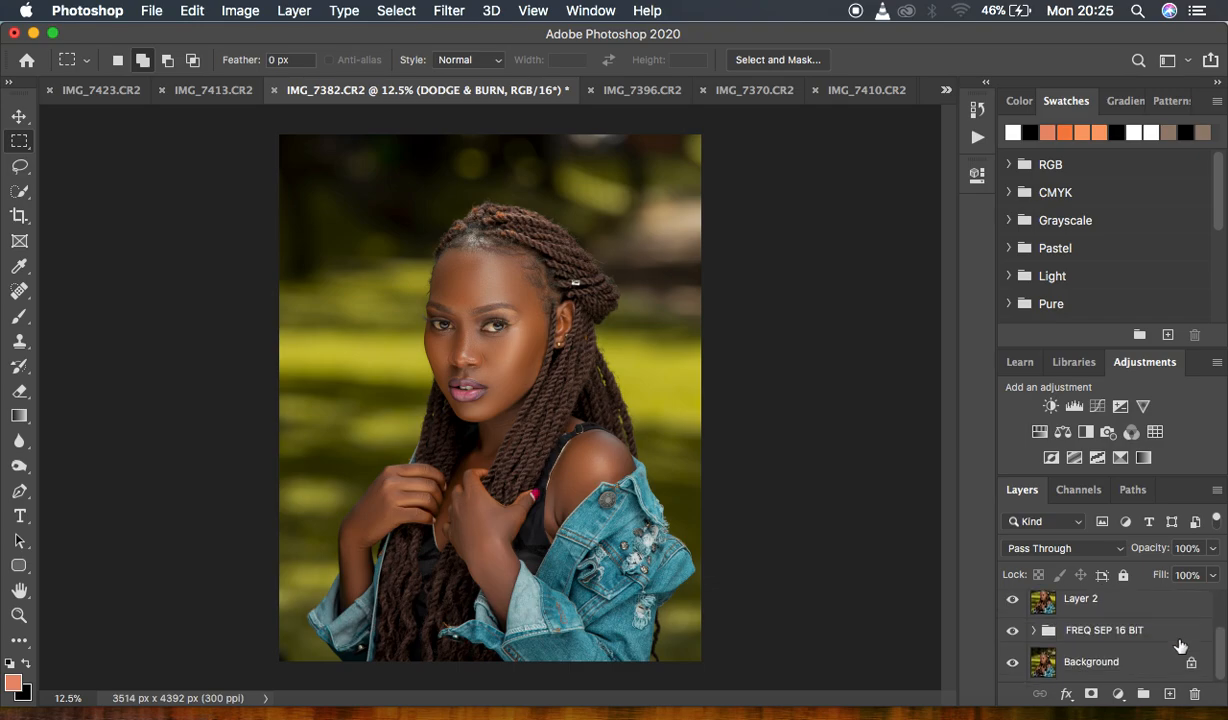
pyautogui.scroll(3, 1180, 646)
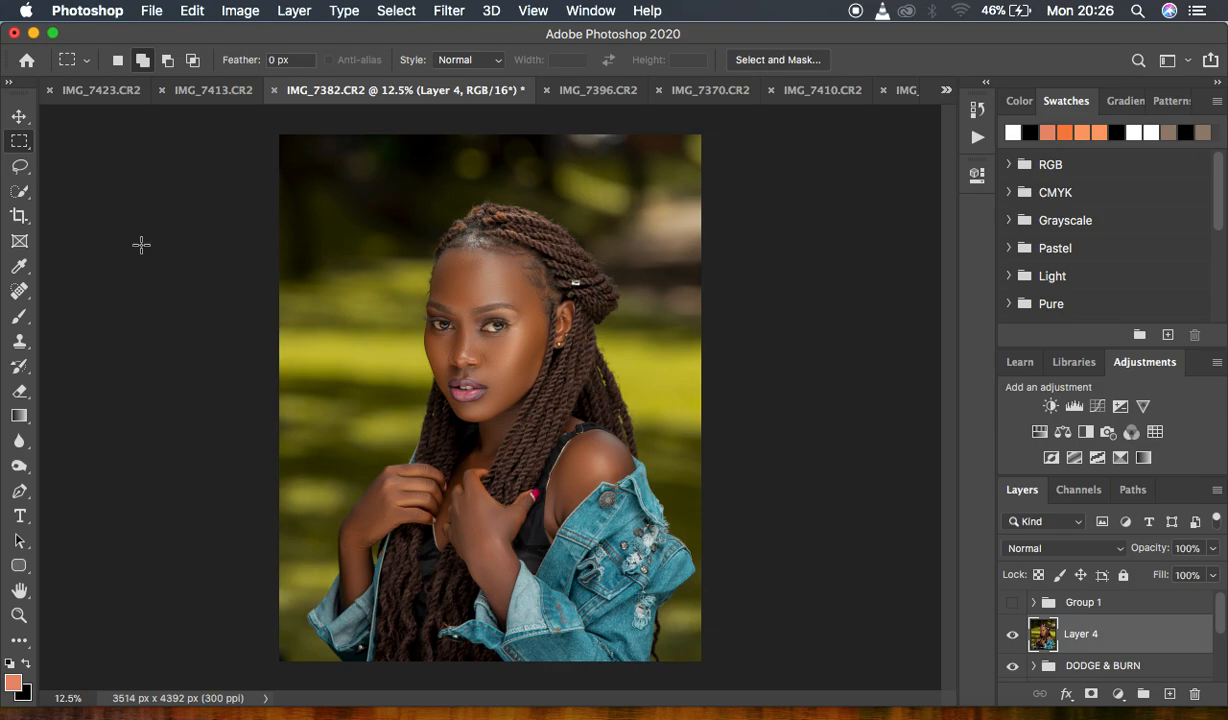
# Activate the Lasso tool, and minimize the Photoshop window to reach the Finder desktop.
pyautogui.click(19, 166)
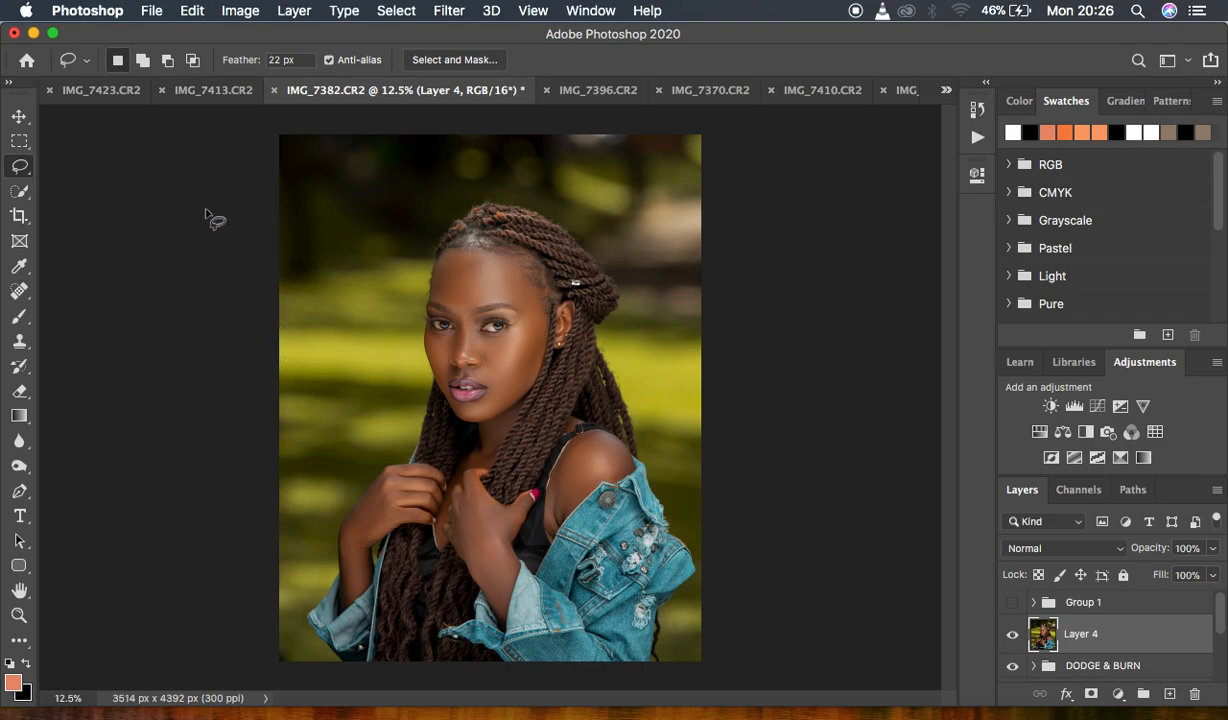
pyautogui.click(34, 34)
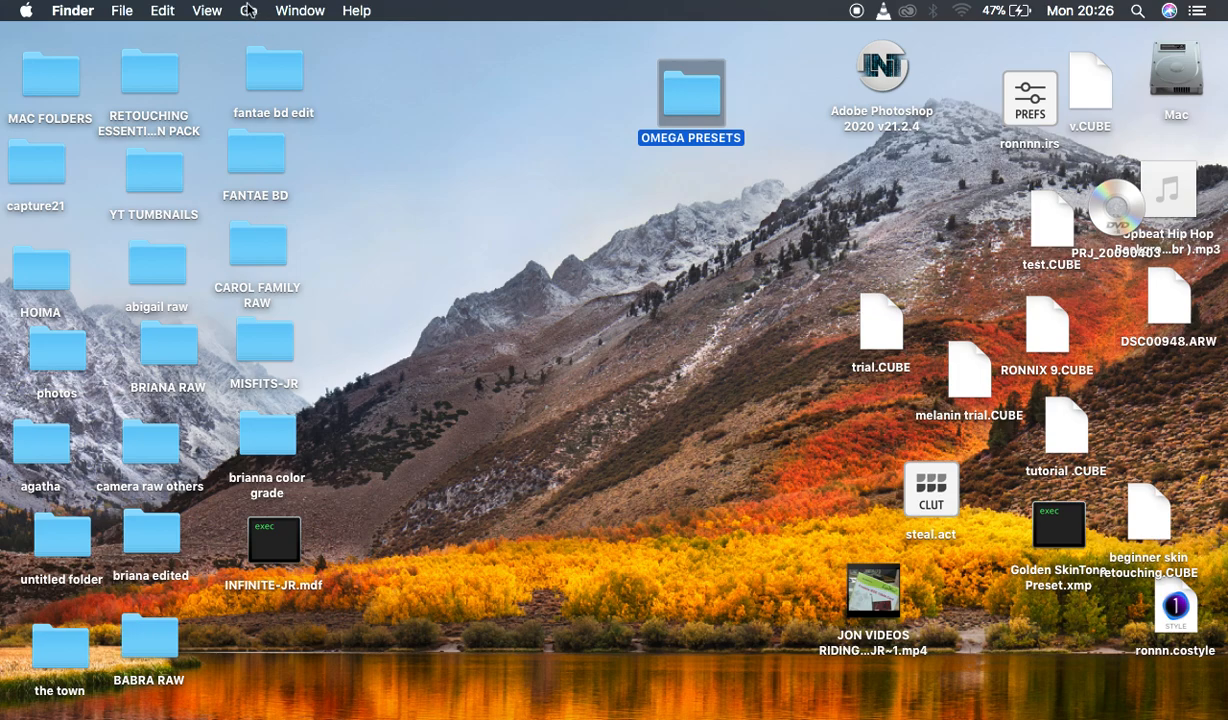
pyautogui.click(248, 11)
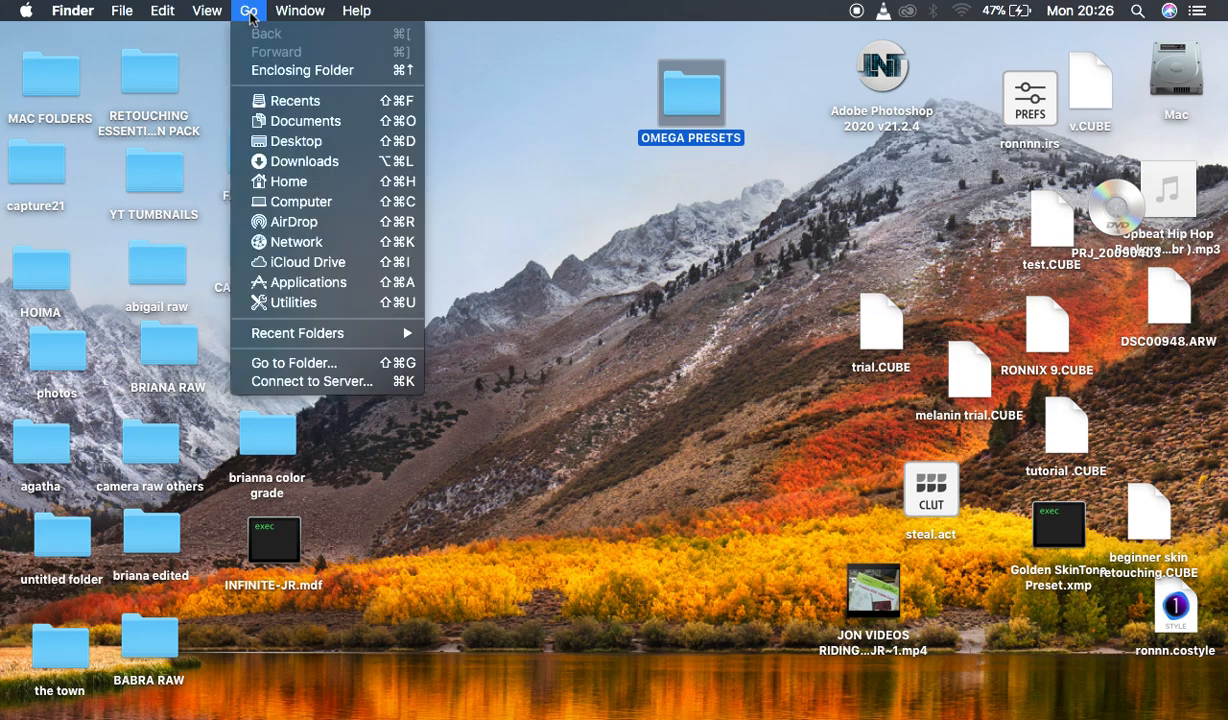
pyautogui.press('alt')
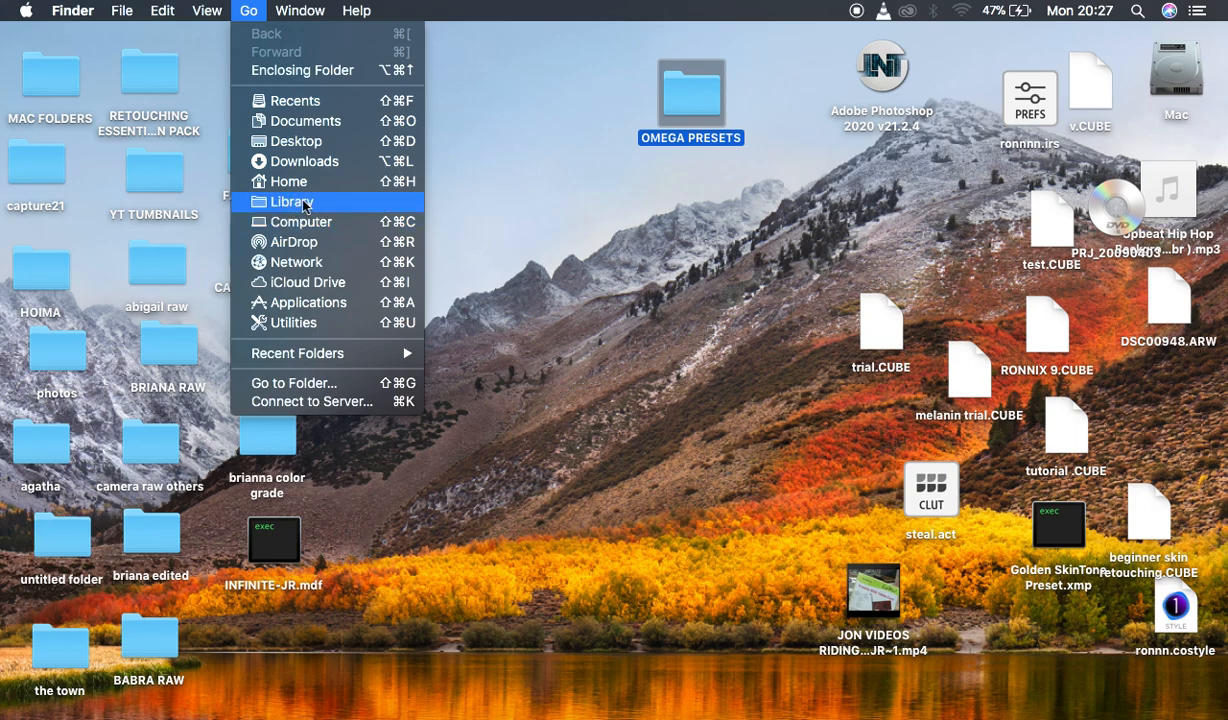
pyautogui.press('alt')
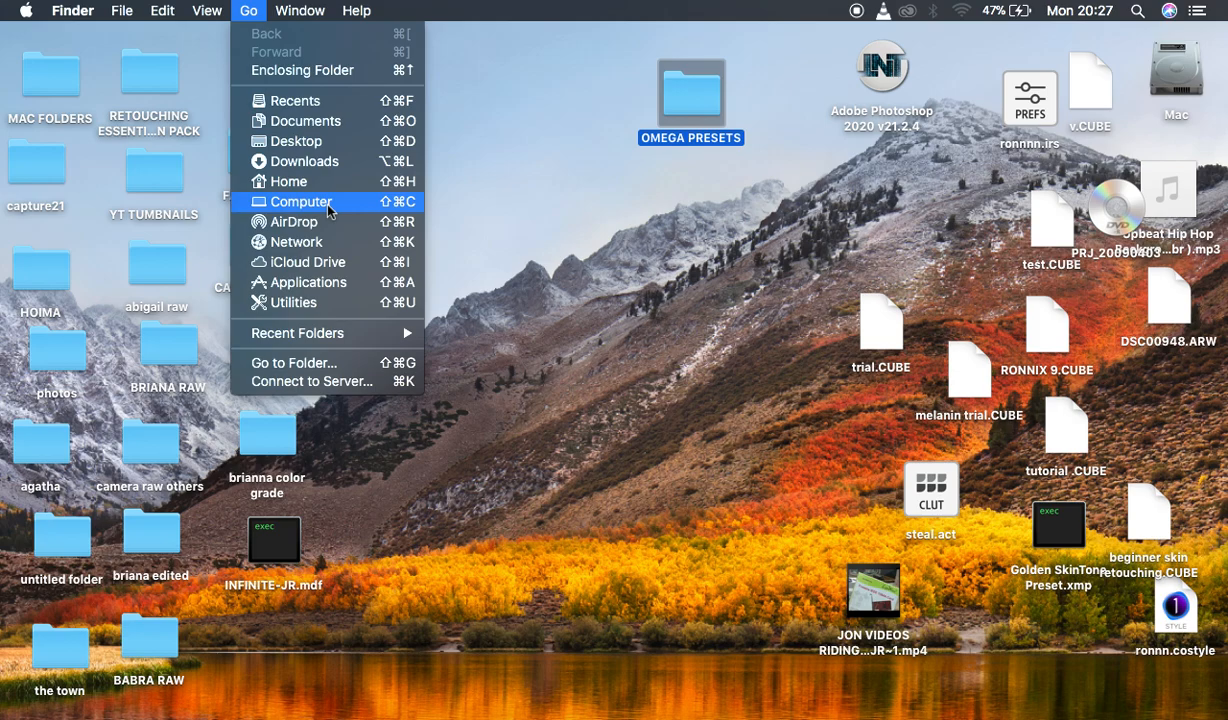
pyautogui.click(513, 181)
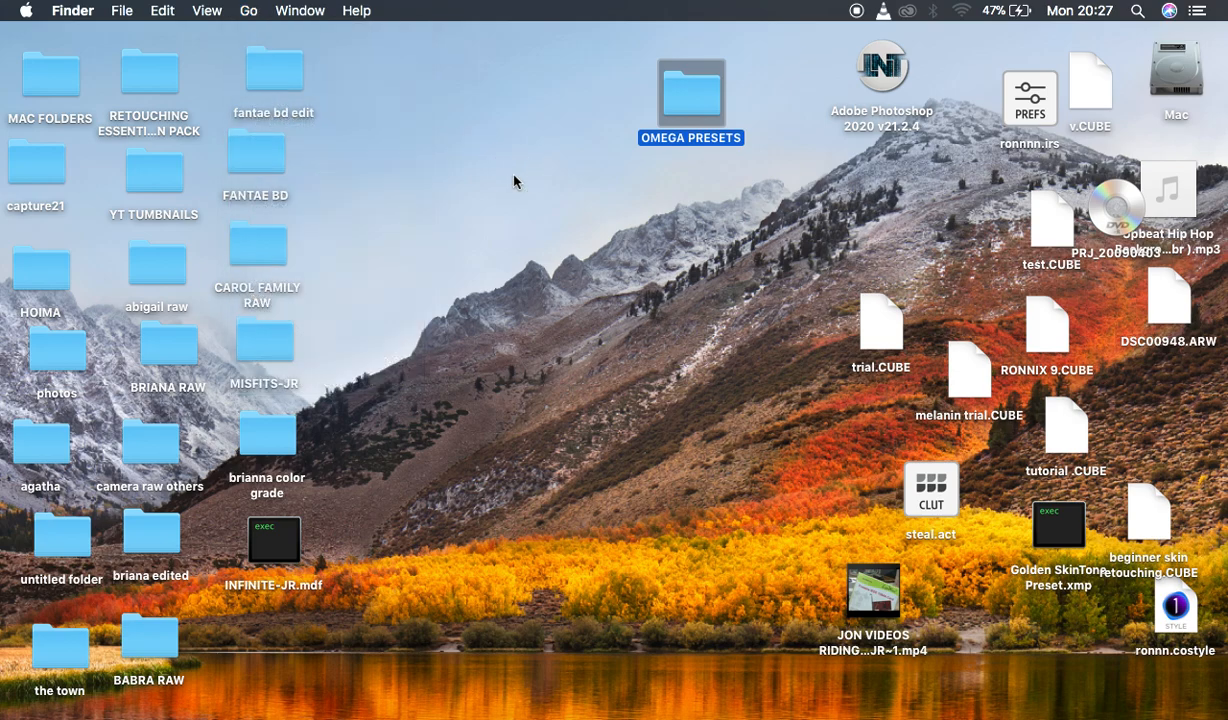
# Copy the OMEGA PRESETS folder from the desktop and open the hidden user Library folder.
pyautogui.rightClick(673, 110)
pyautogui.click(722, 333)
pyautogui.click(247, 12)
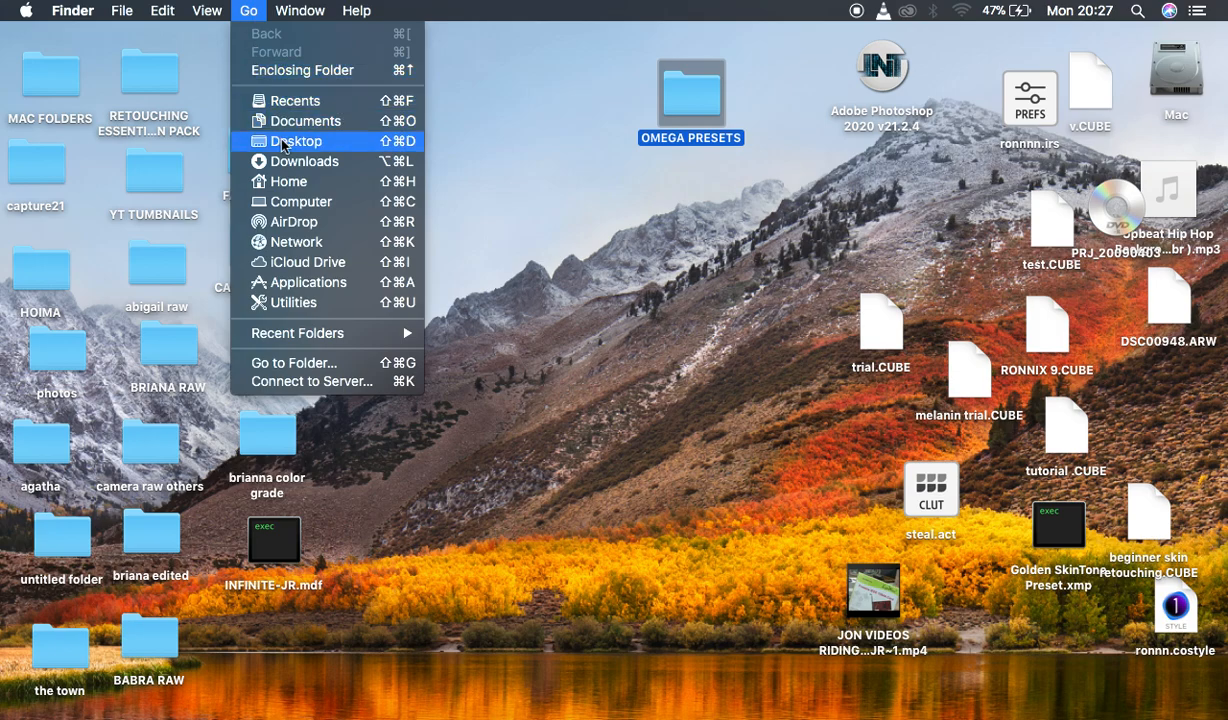
pyautogui.press('alt')
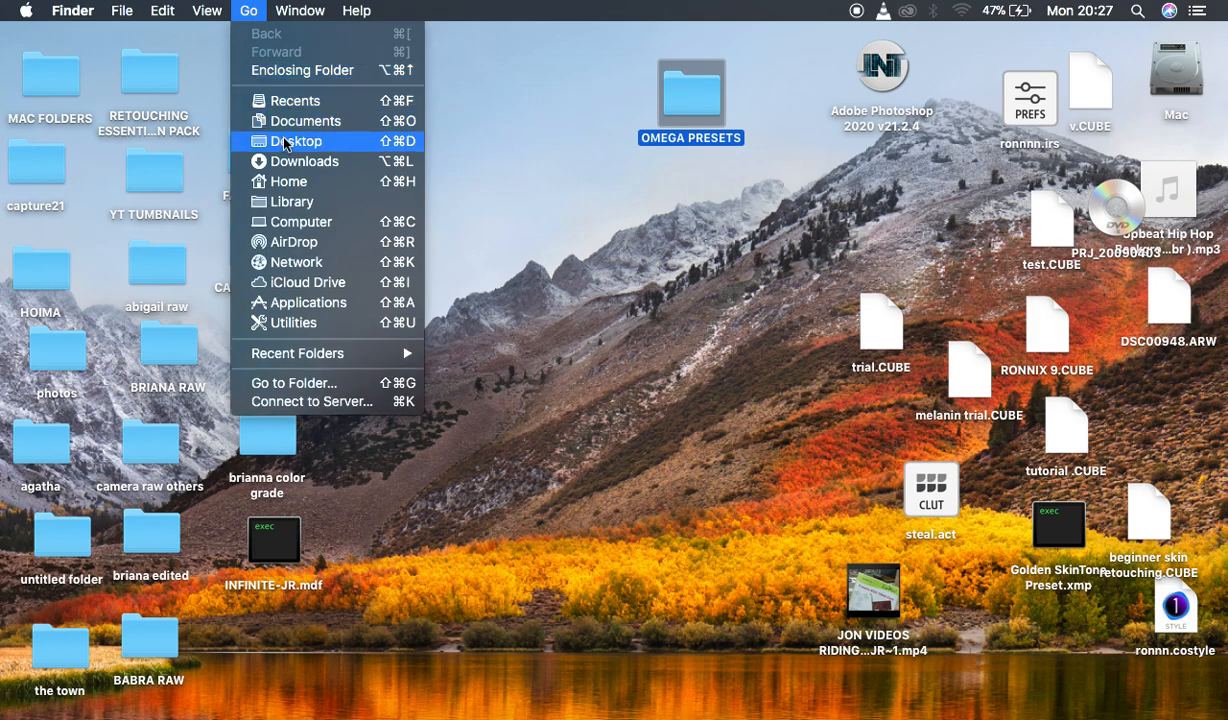
pyautogui.click(307, 206)
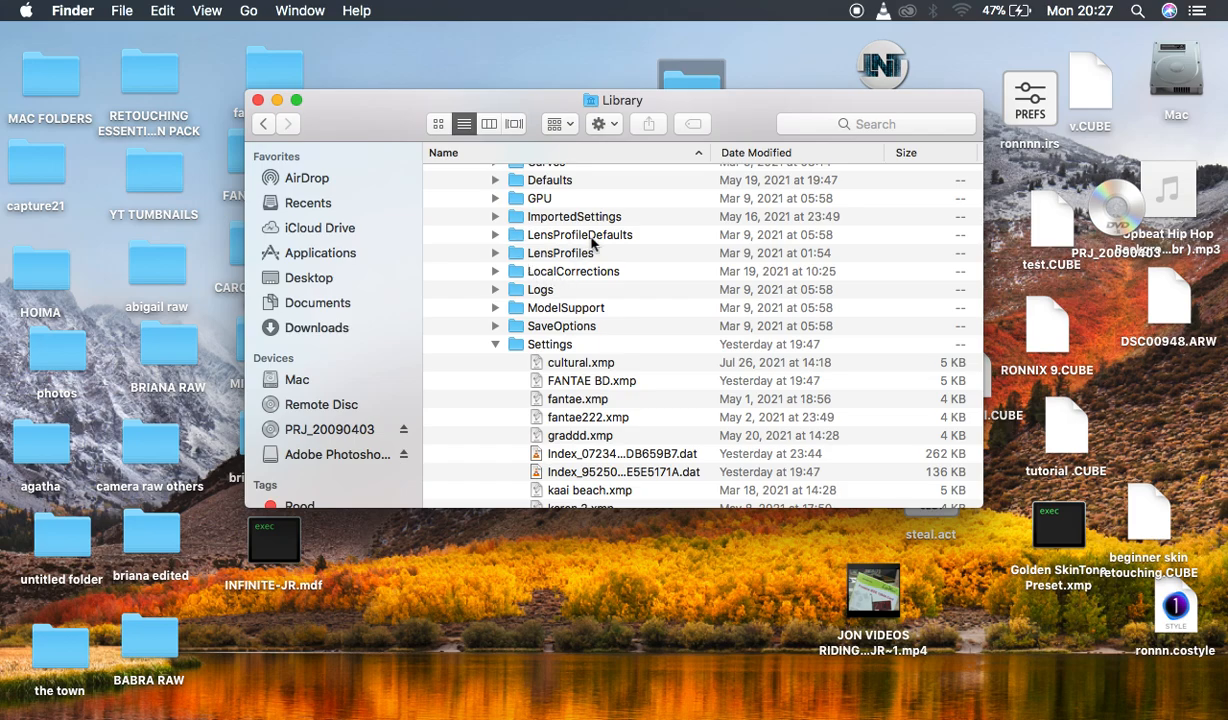
# Expand Application Support, Adobe and CameraRaw in the Library folder's list view and select the Settings folder.
pyautogui.scroll(10, 585, 243)
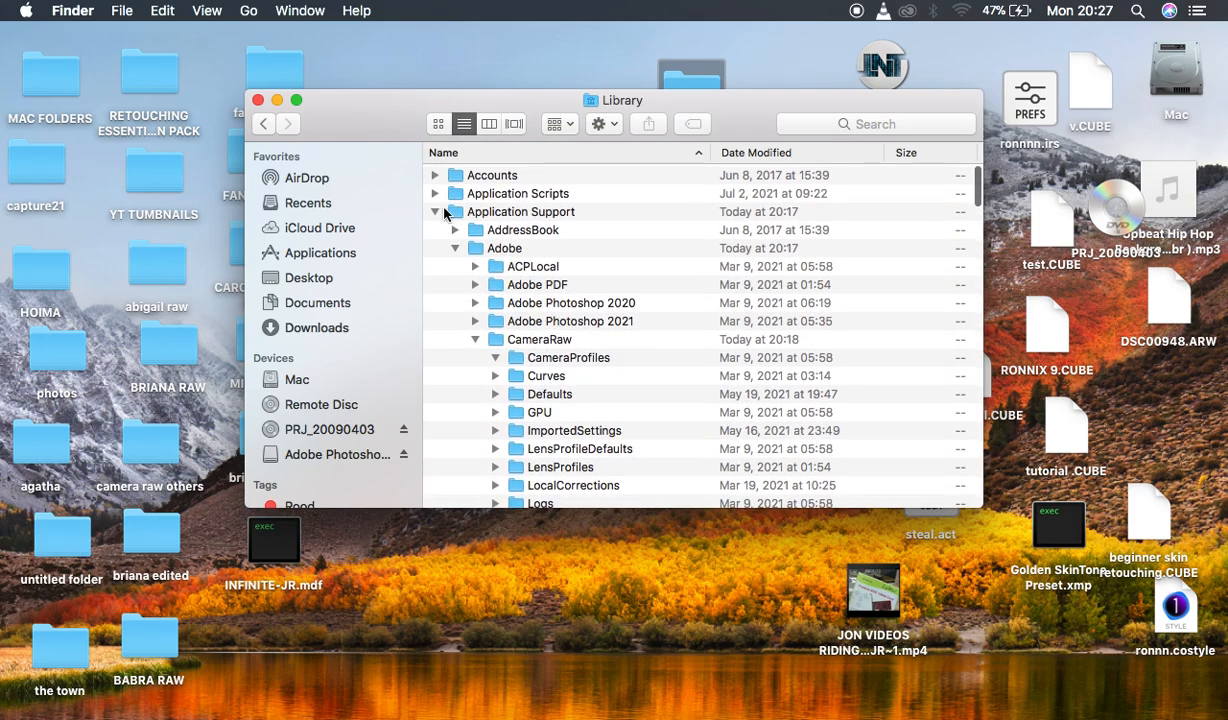
pyautogui.click(435, 212)
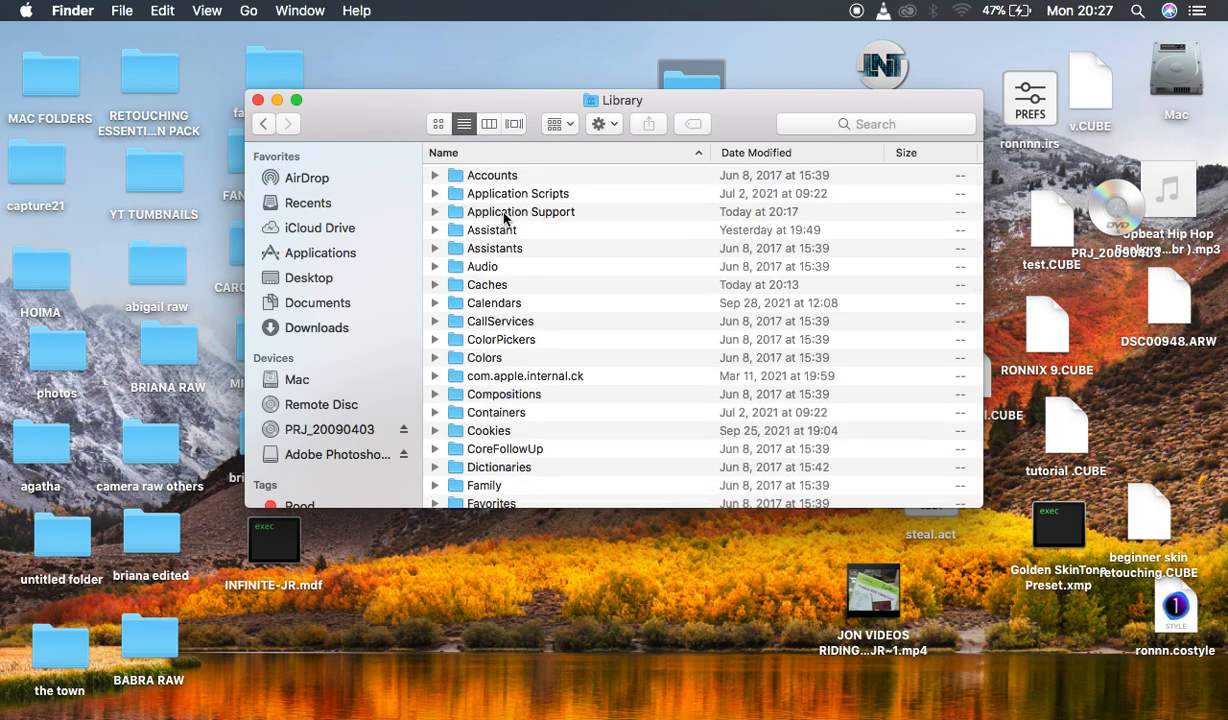
pyautogui.scroll(-5, 528, 315)
pyautogui.scroll(5, 522, 315)
pyautogui.click(436, 213)
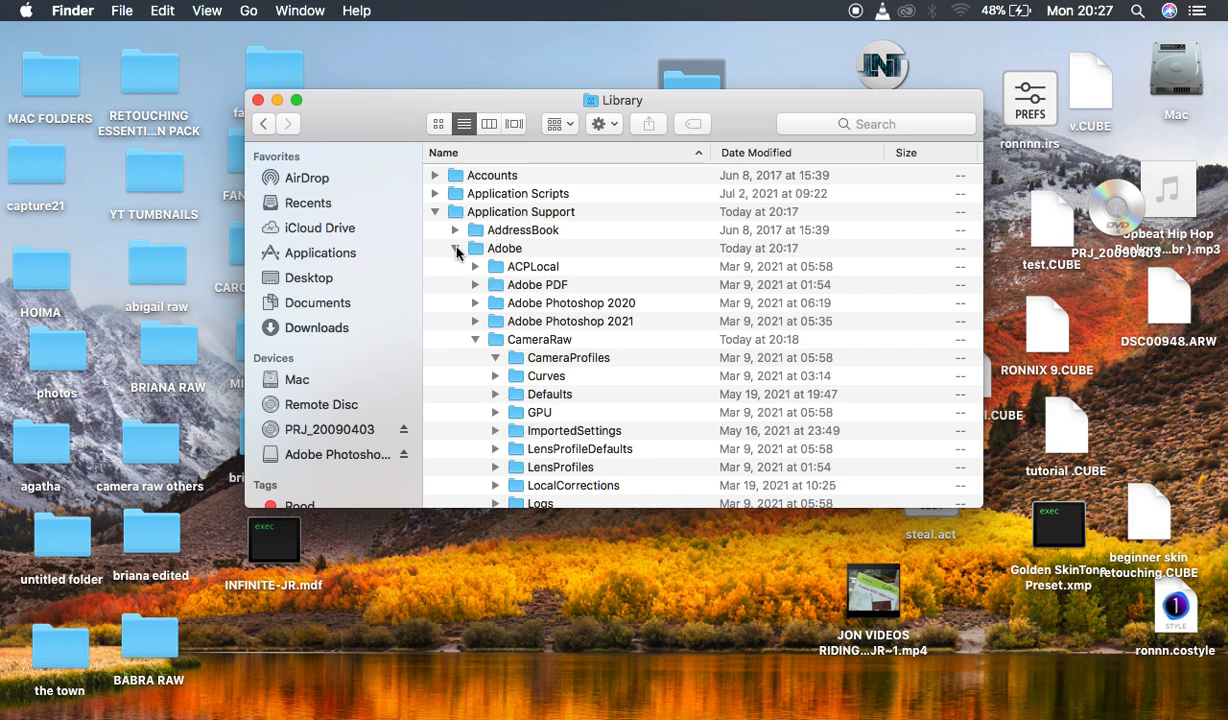
pyautogui.click(455, 249)
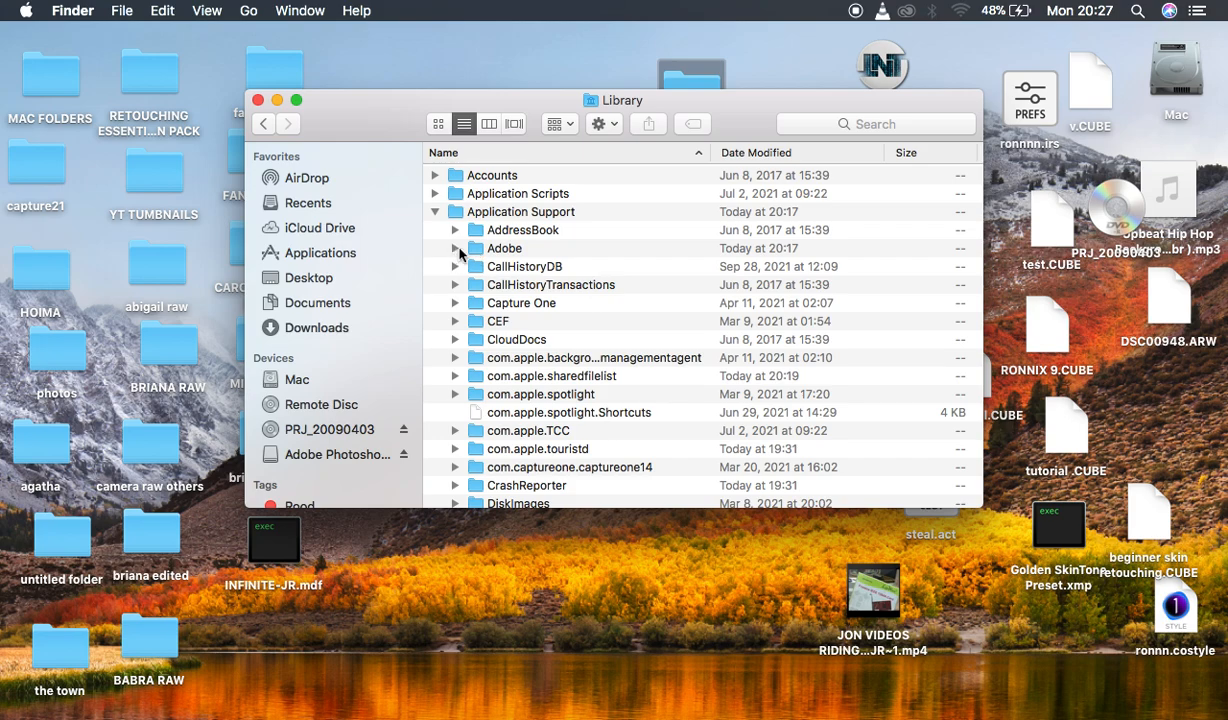
pyautogui.click(455, 249)
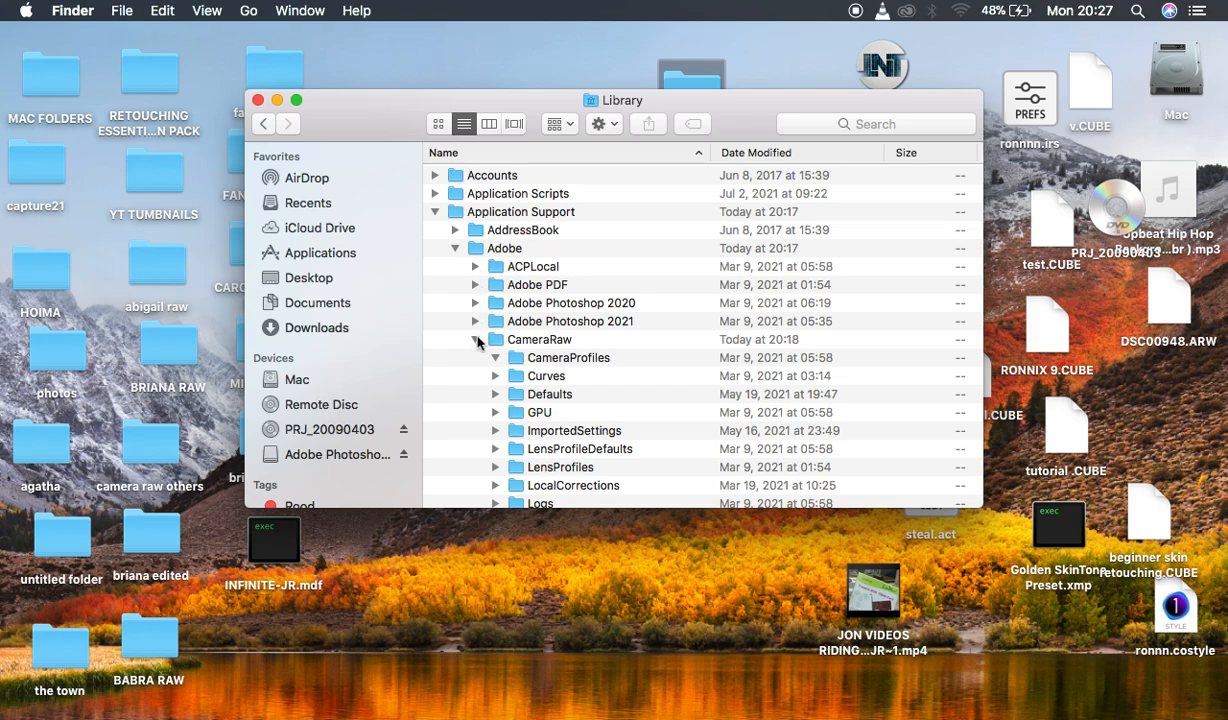
pyautogui.click(476, 340)
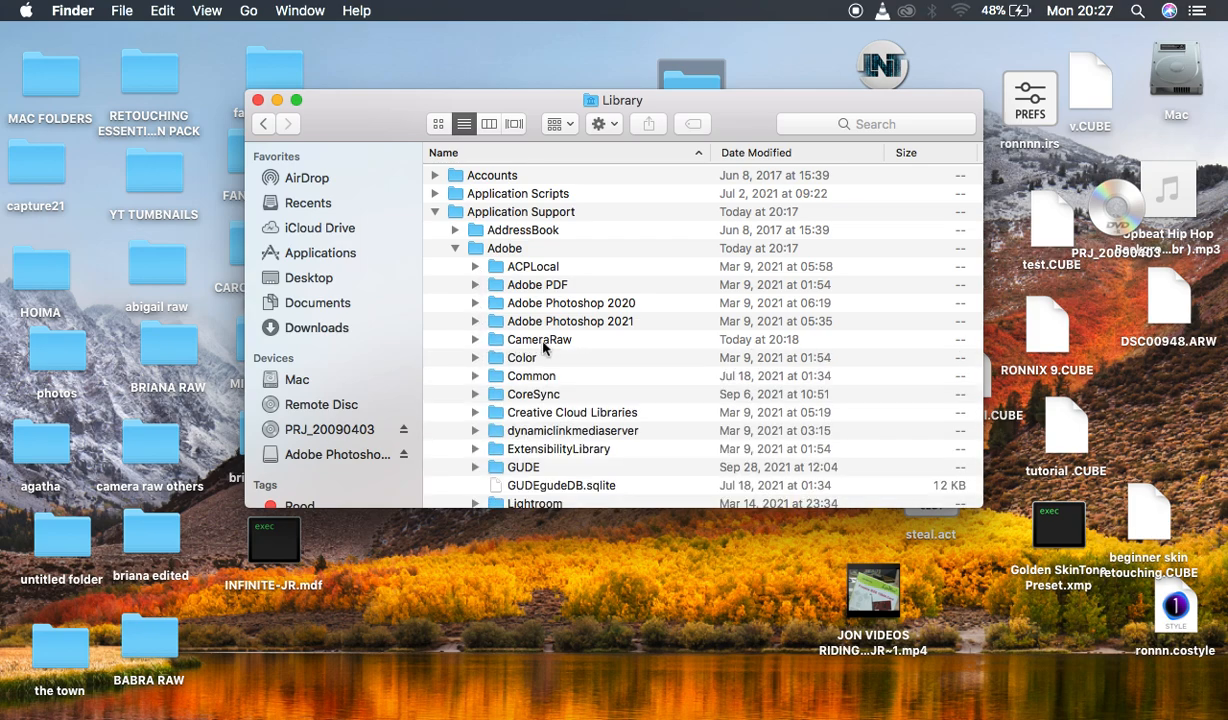
pyautogui.click(475, 339)
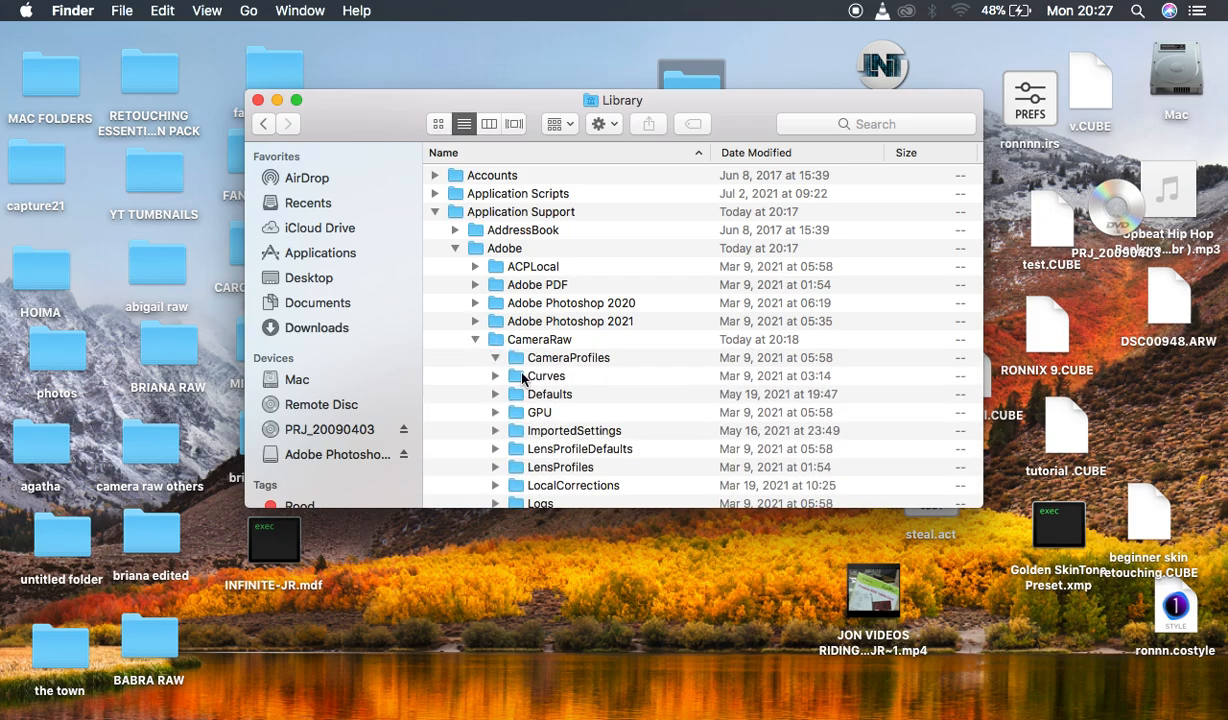
pyautogui.scroll(-5, 566, 416)
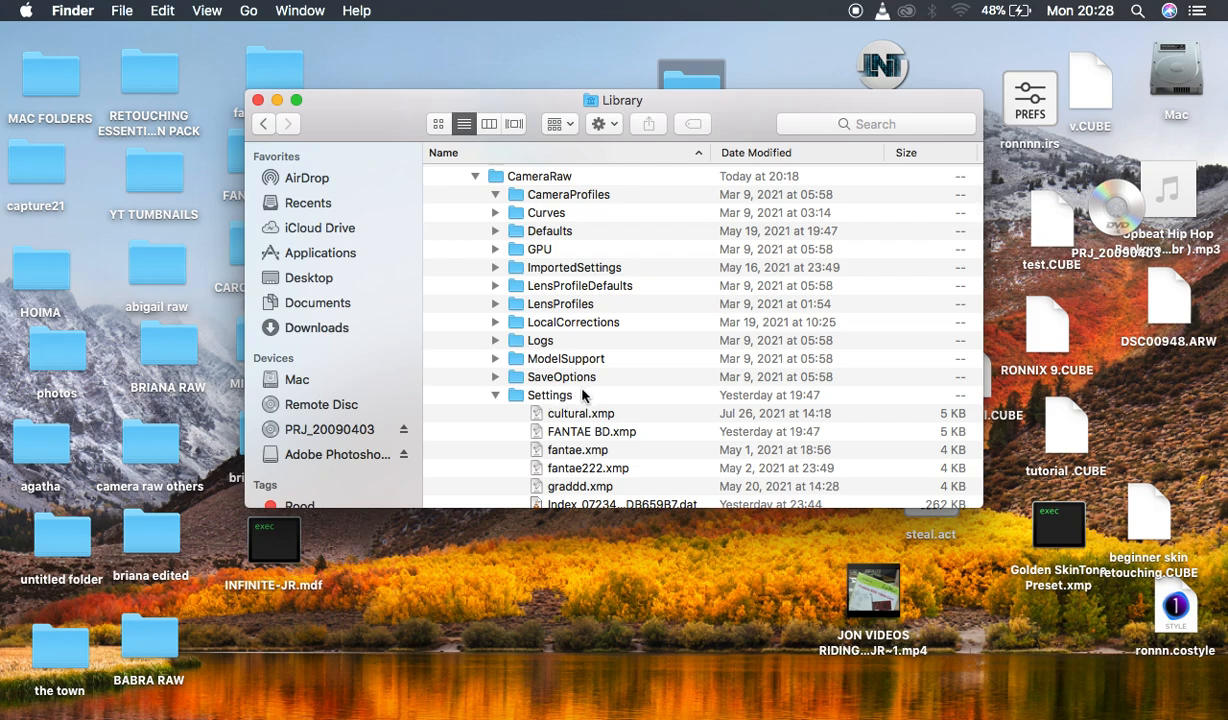
pyautogui.click(545, 394)
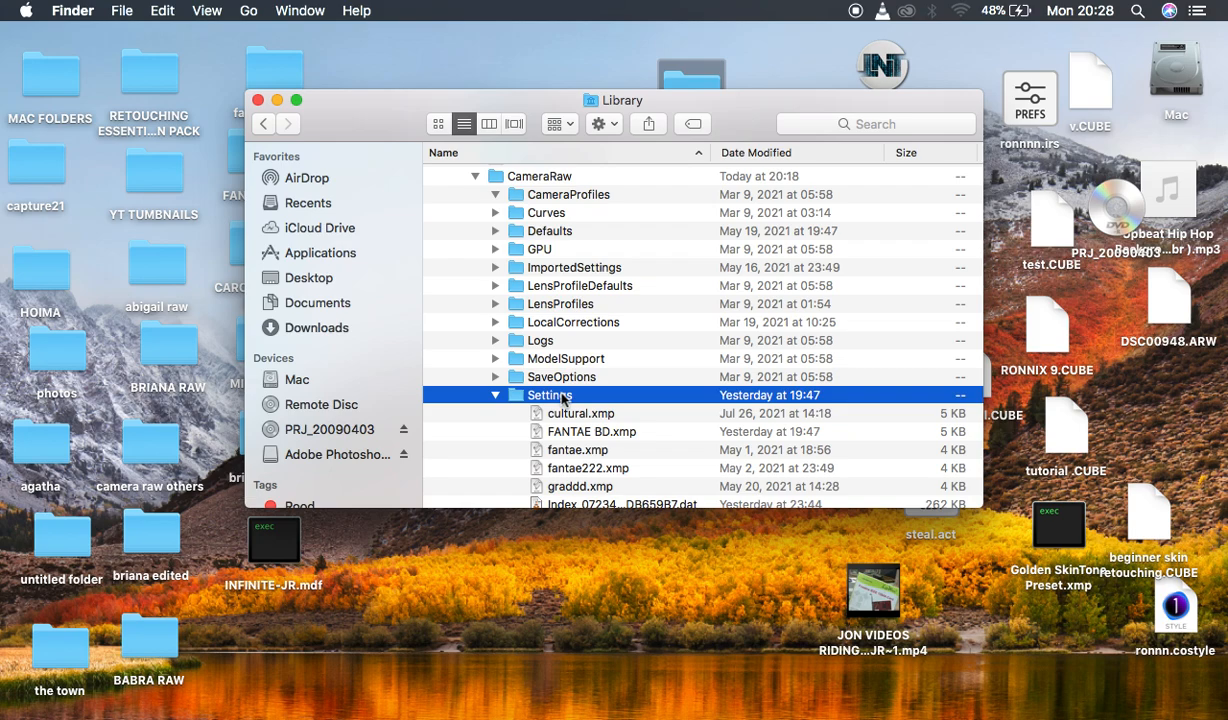
pyautogui.rightClick(655, 449)
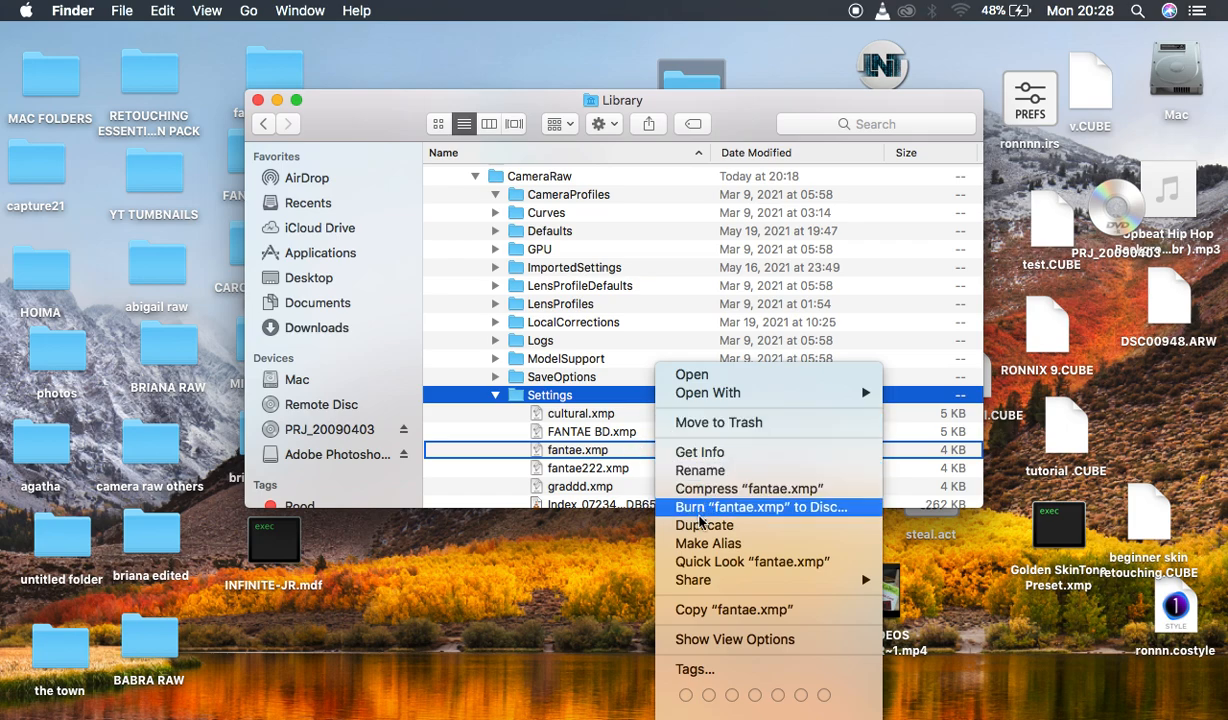
pyautogui.click(469, 430)
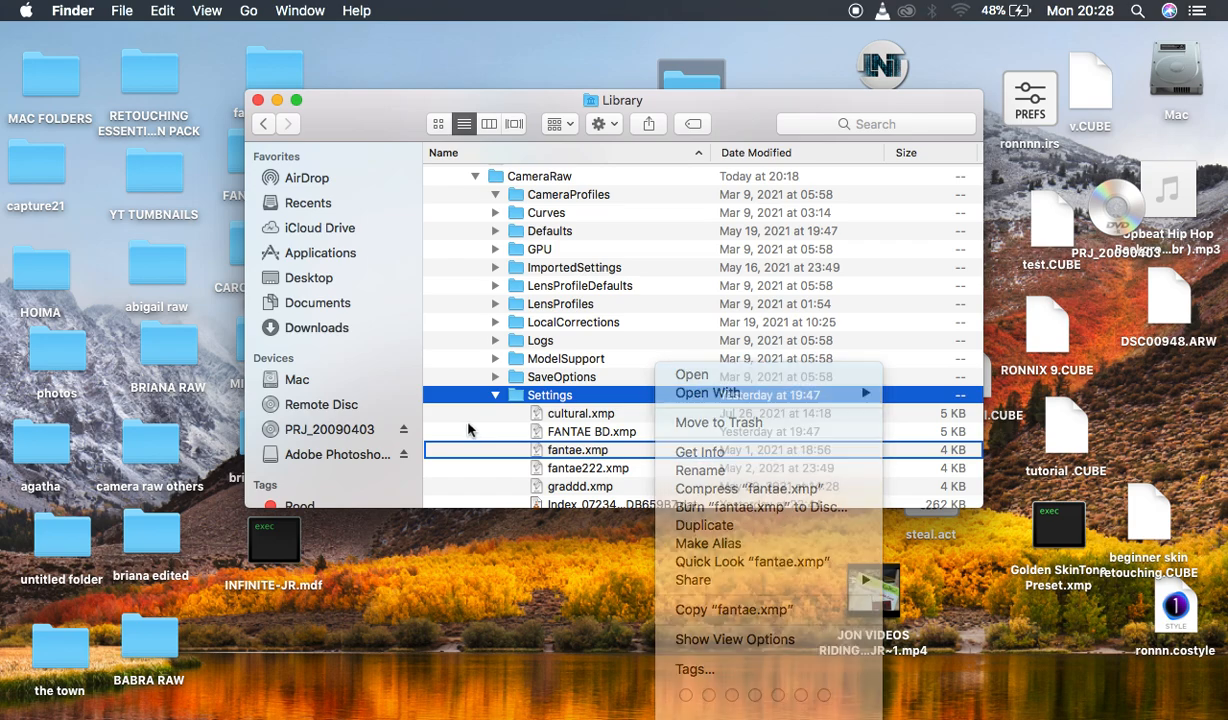
pyautogui.rightClick(468, 424)
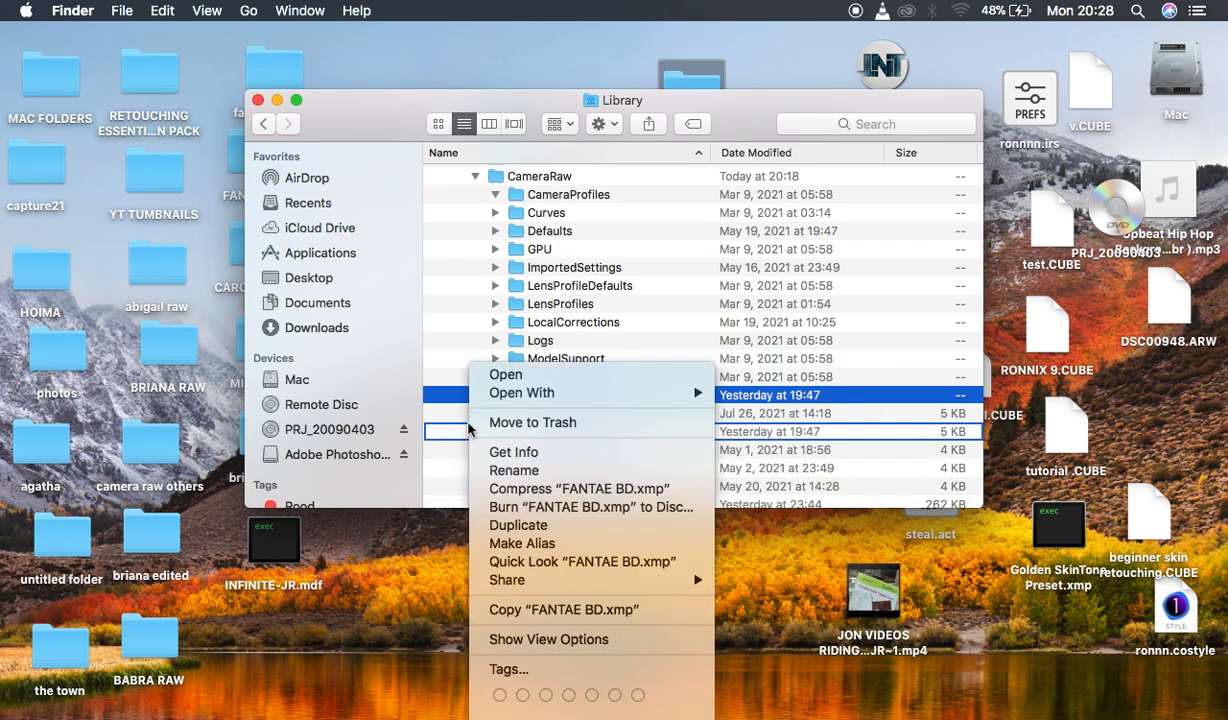
pyautogui.moveTo(600, 393)
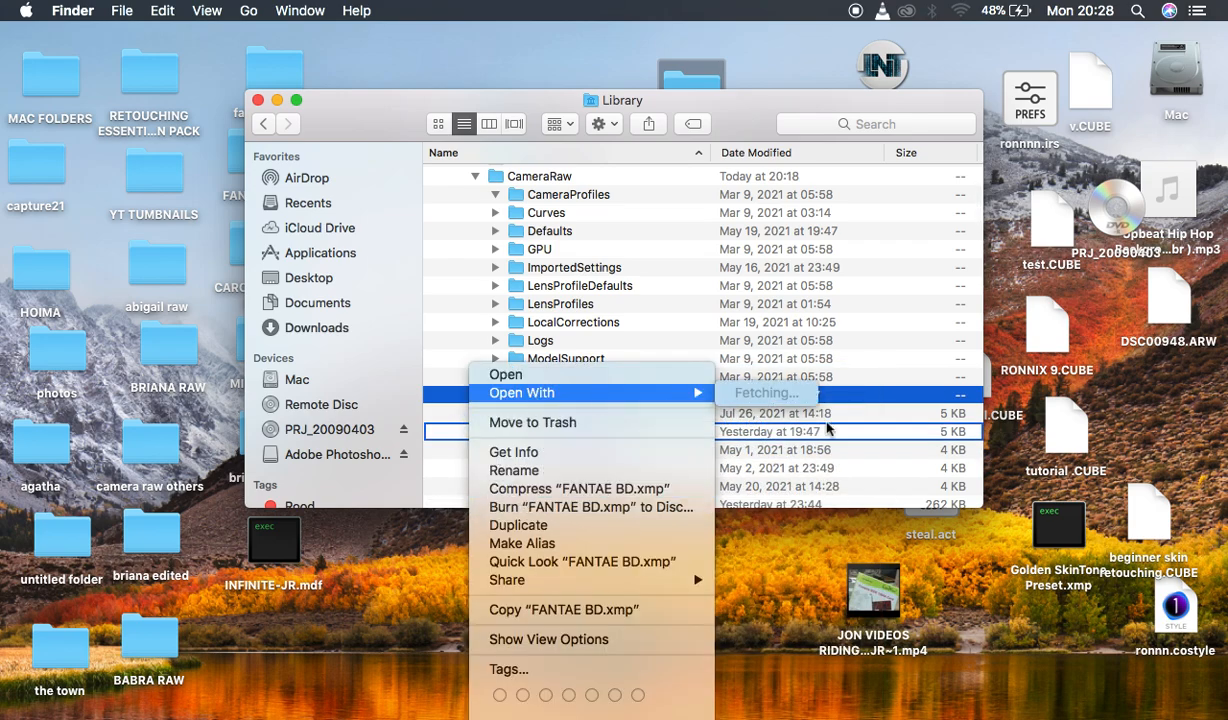
pyautogui.click(958, 395)
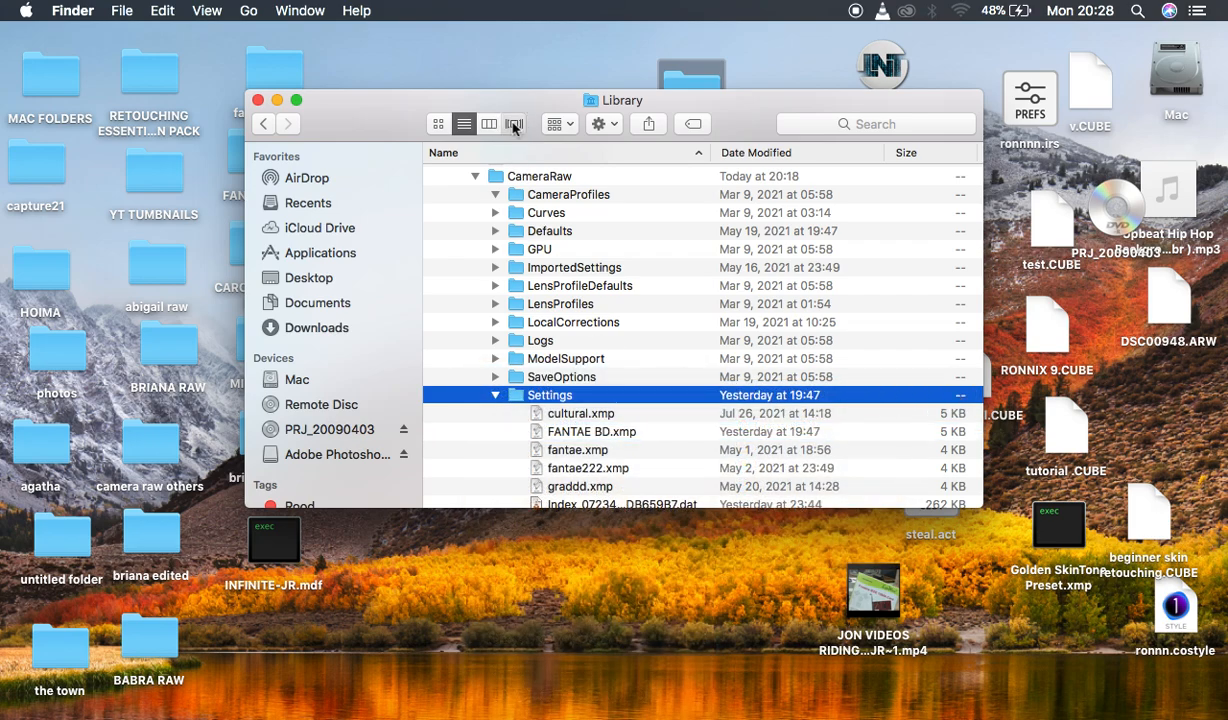
# Switch the Library folder to column view and open Application Support > Adobe > CameraRaw > Settings.
pyautogui.click(513, 125)
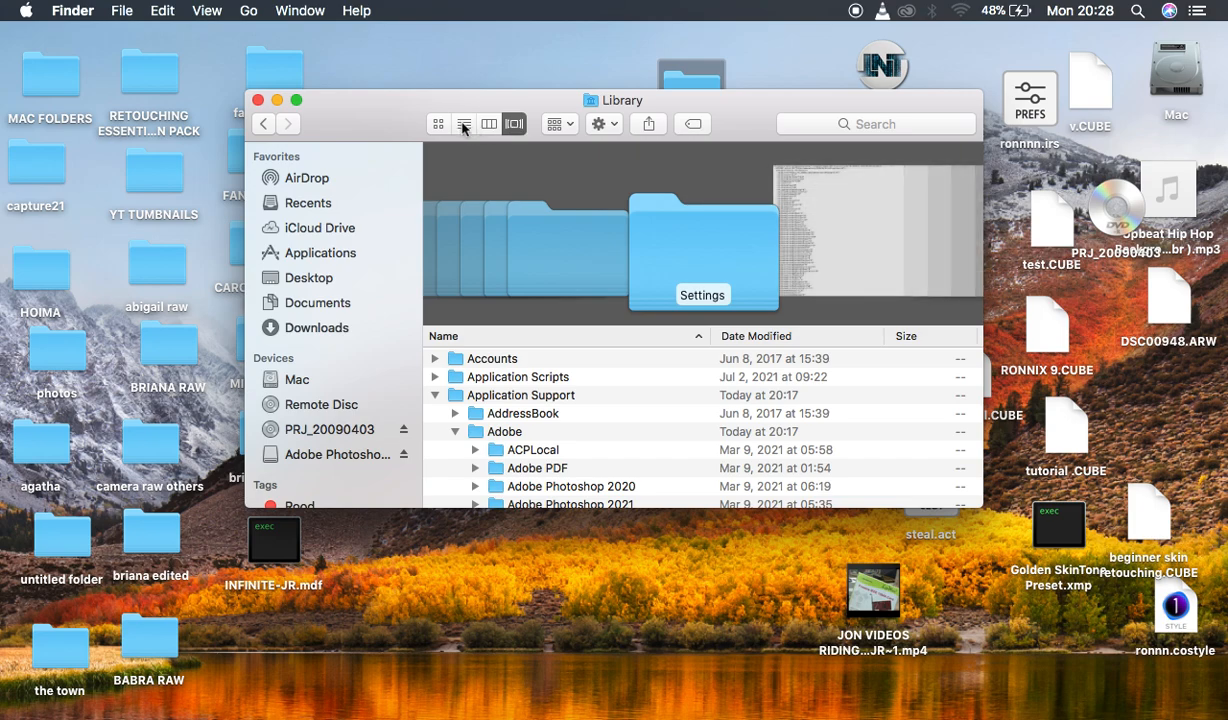
pyautogui.click(489, 124)
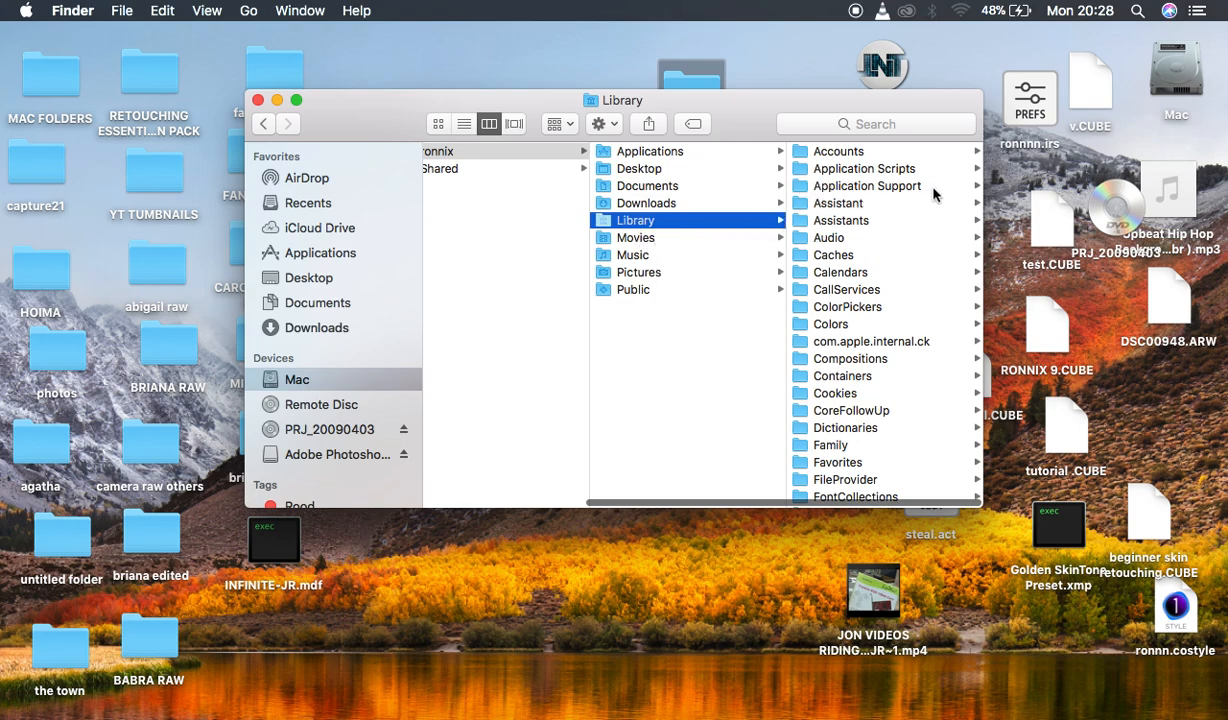
pyautogui.click(970, 187)
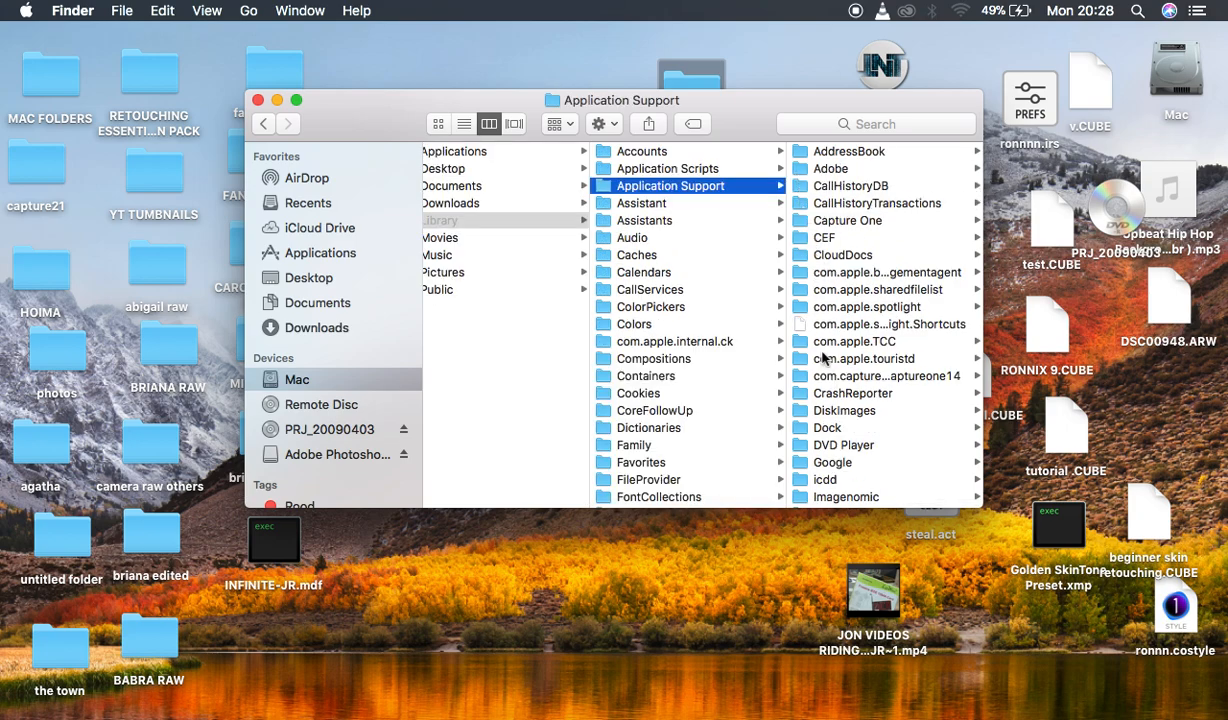
pyautogui.click(977, 170)
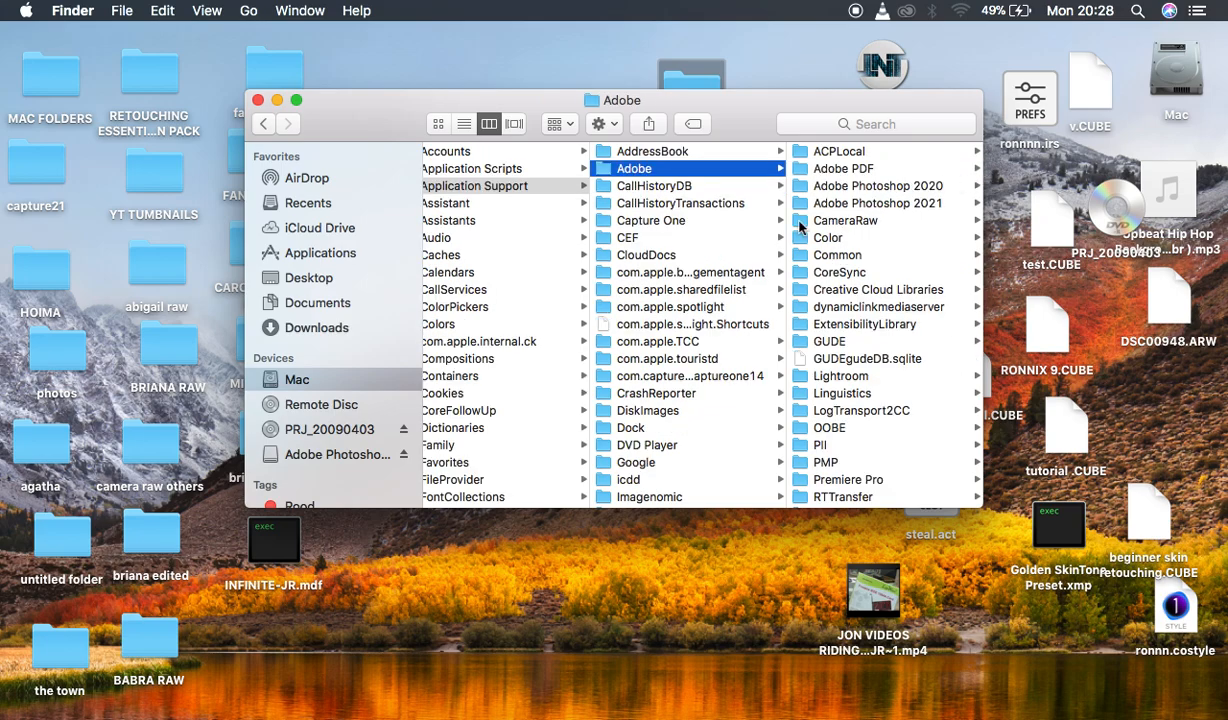
pyautogui.click(935, 220)
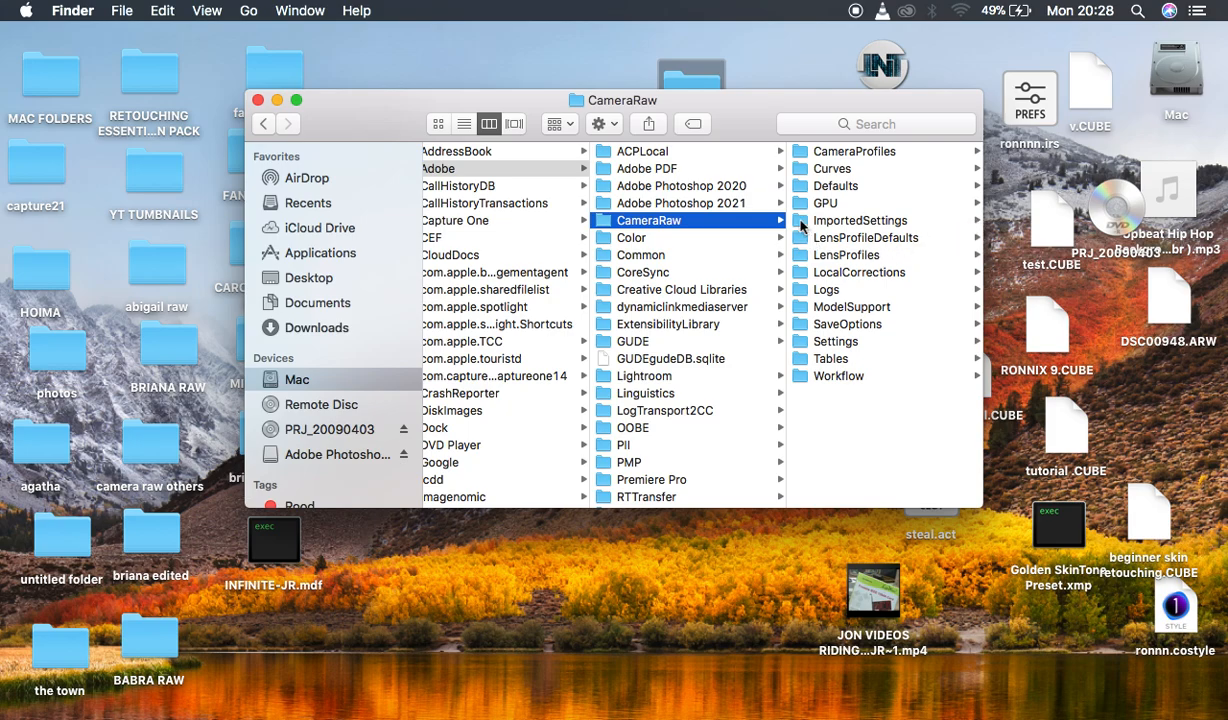
pyautogui.click(935, 341)
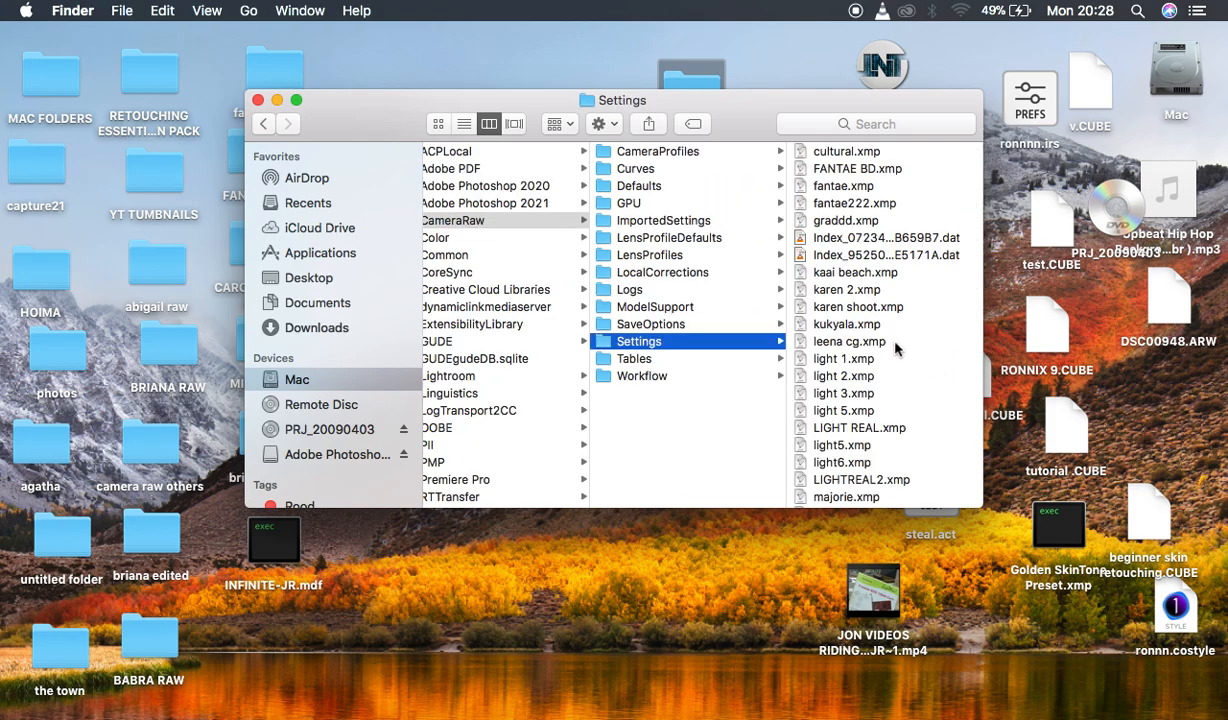
pyautogui.scroll(-5, 896, 348)
pyautogui.scroll(5, 896, 348)
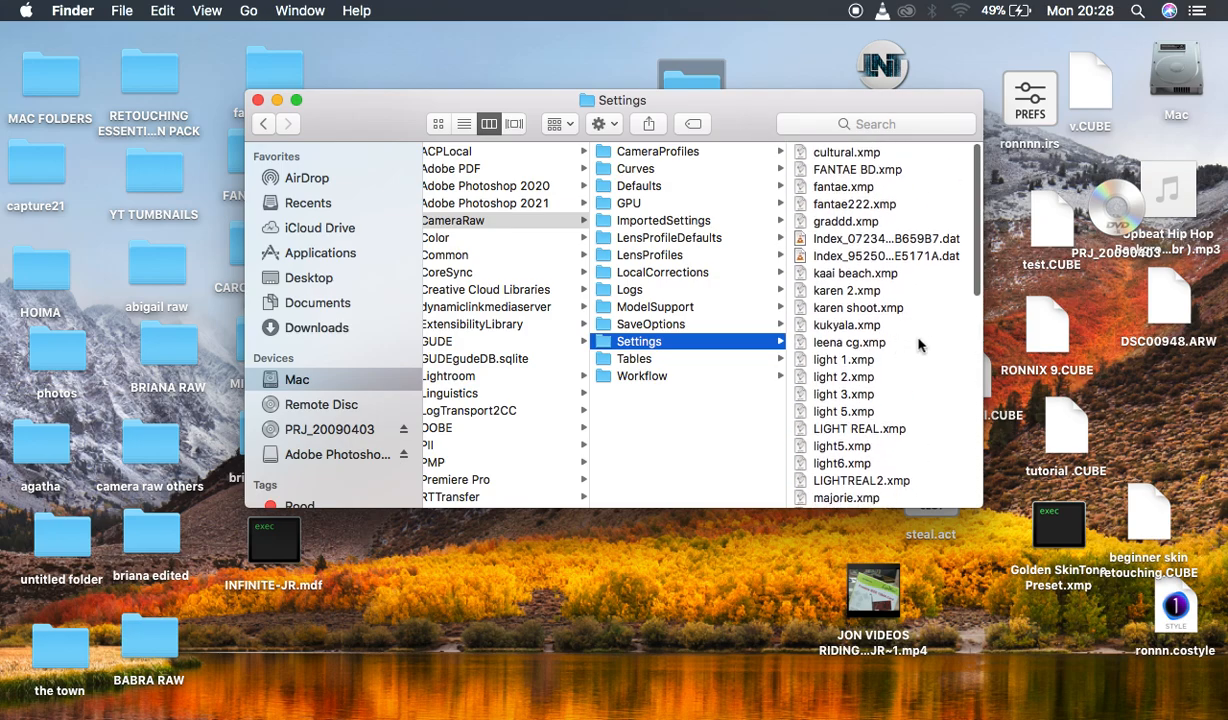
pyautogui.rightClick(928, 326)
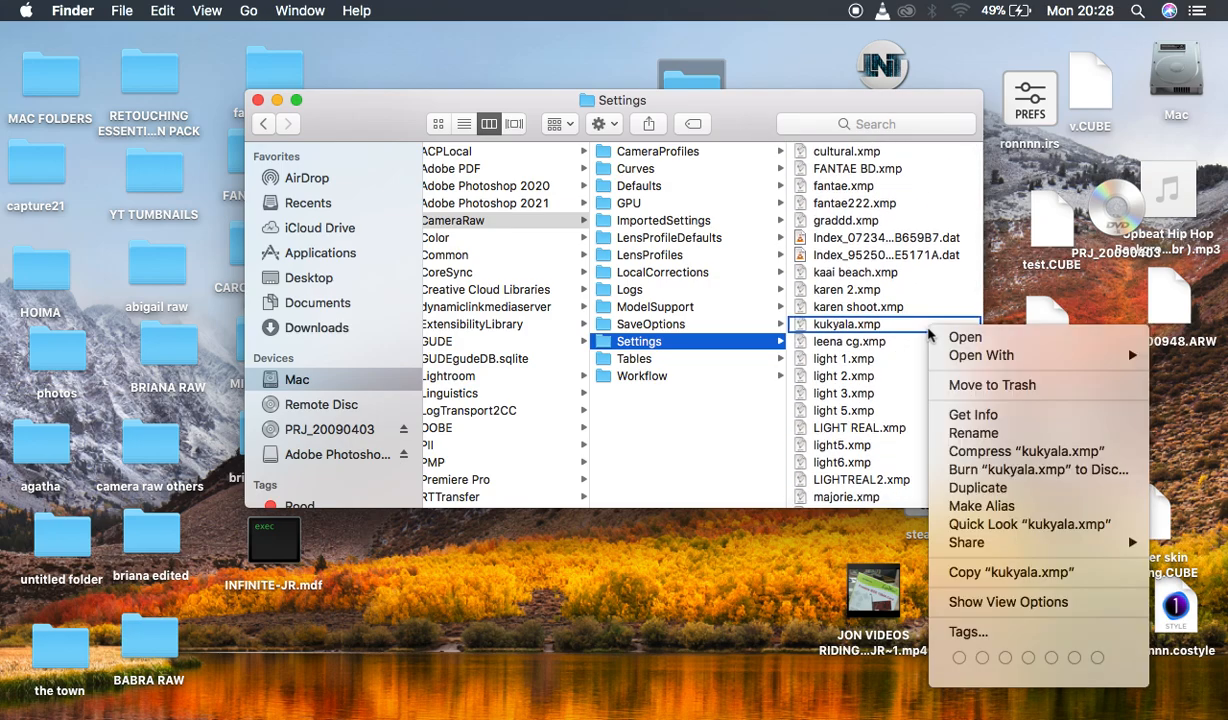
pyautogui.click(898, 371)
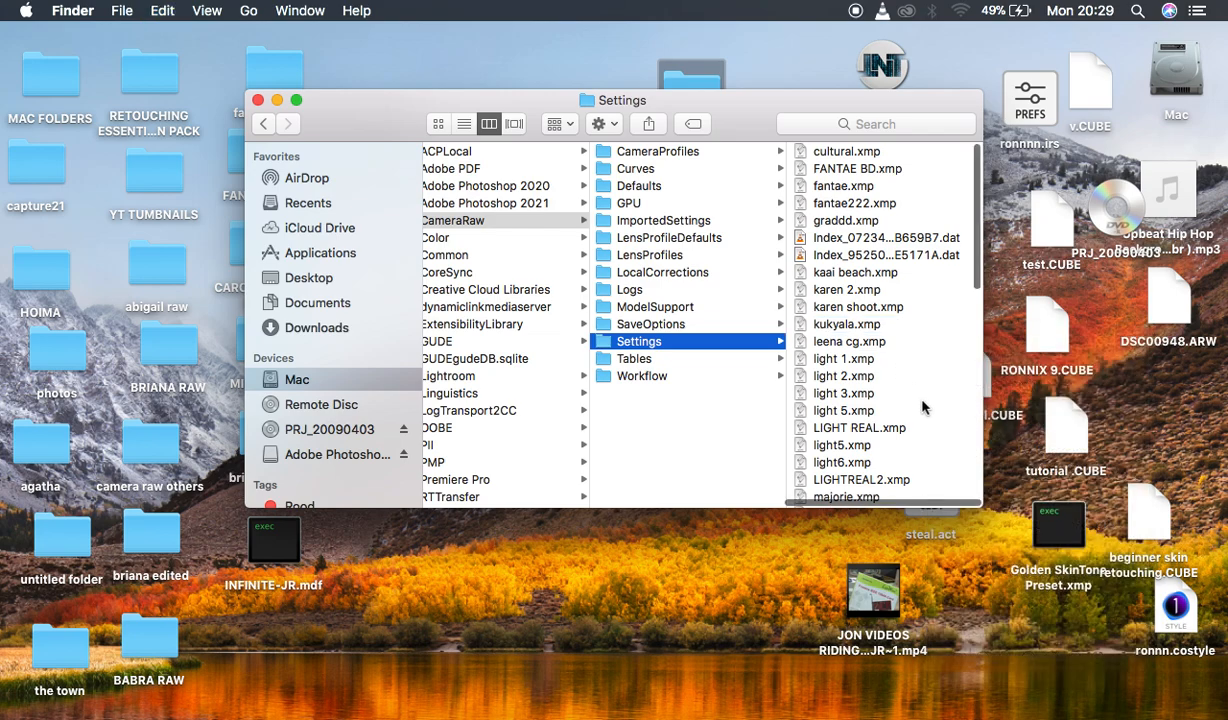
# Move the OMEGA PRESETS folder from the desktop into Settings, replacing the existing copy, and open it there to check its preset files.
pyautogui.scroll(-2, 922, 407)
pyautogui.moveTo(692, 78); pyautogui.dragTo(924, 321)
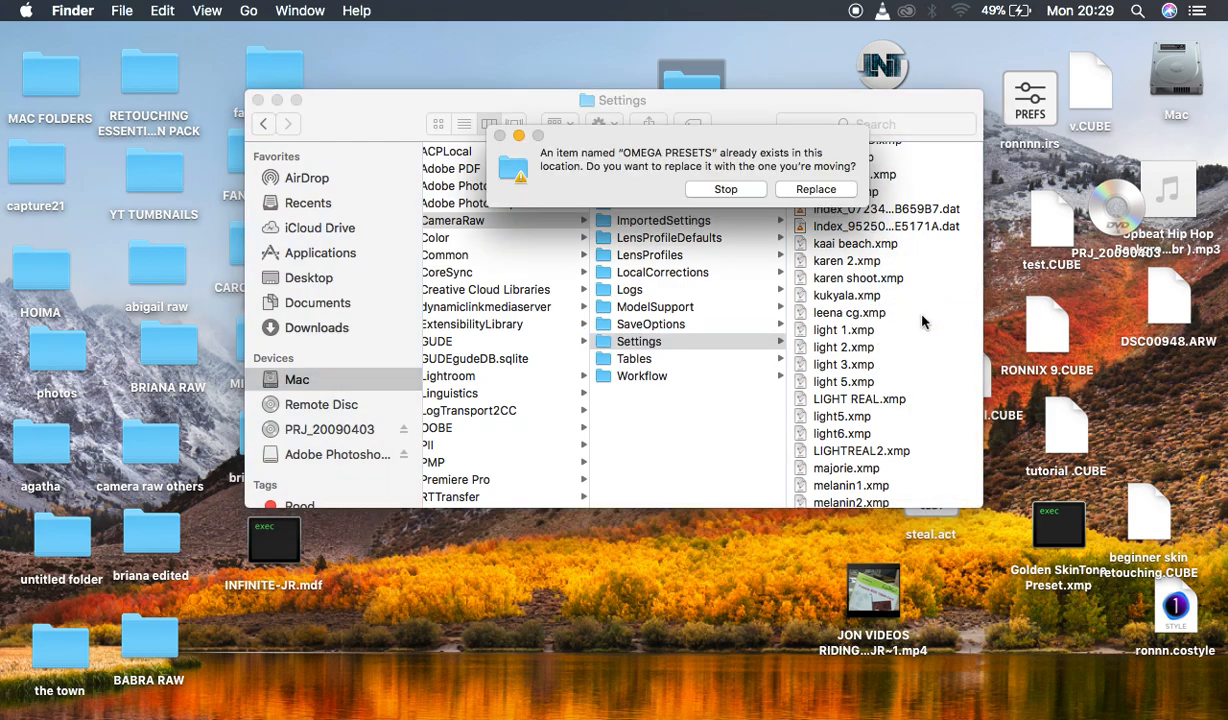
pyautogui.click(814, 190)
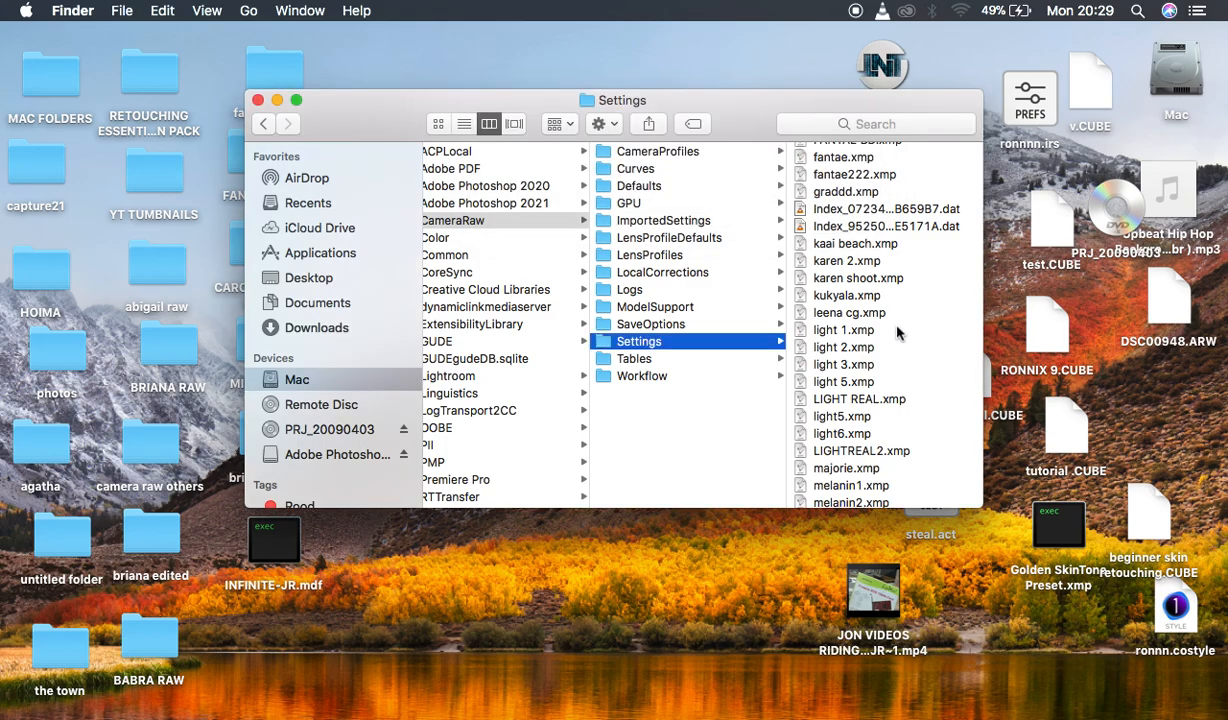
pyautogui.scroll(-10, 900, 350)
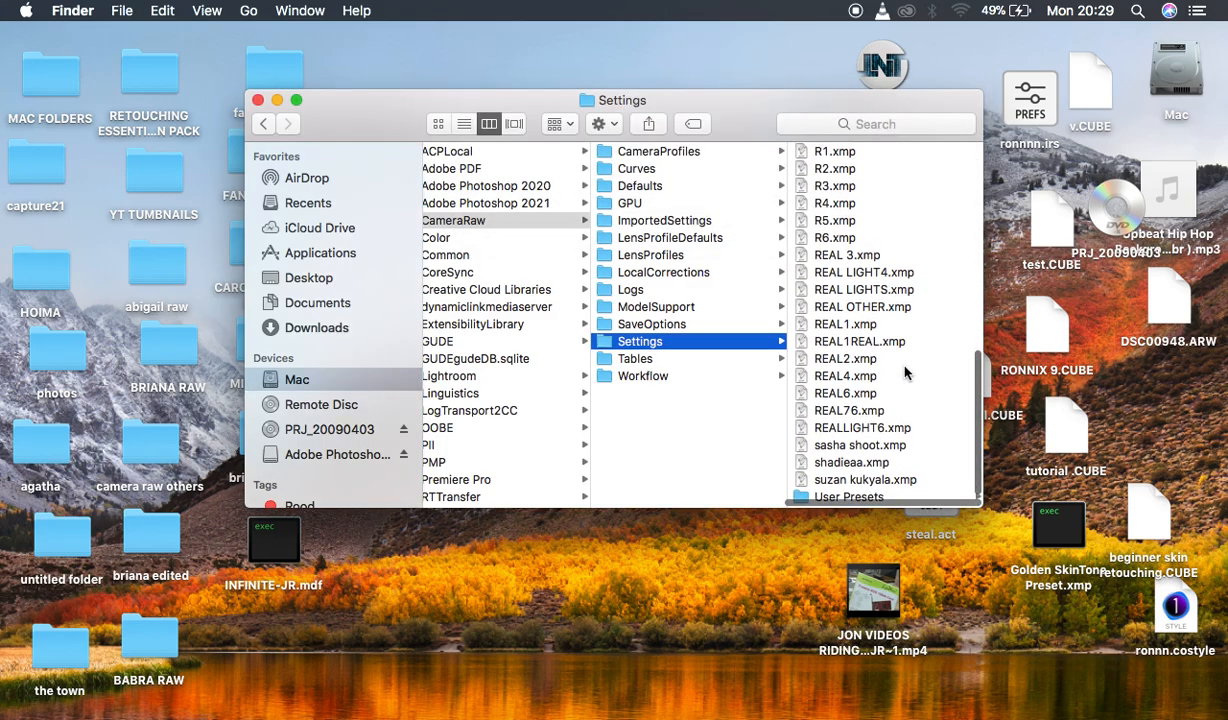
pyautogui.scroll(5, 905, 373)
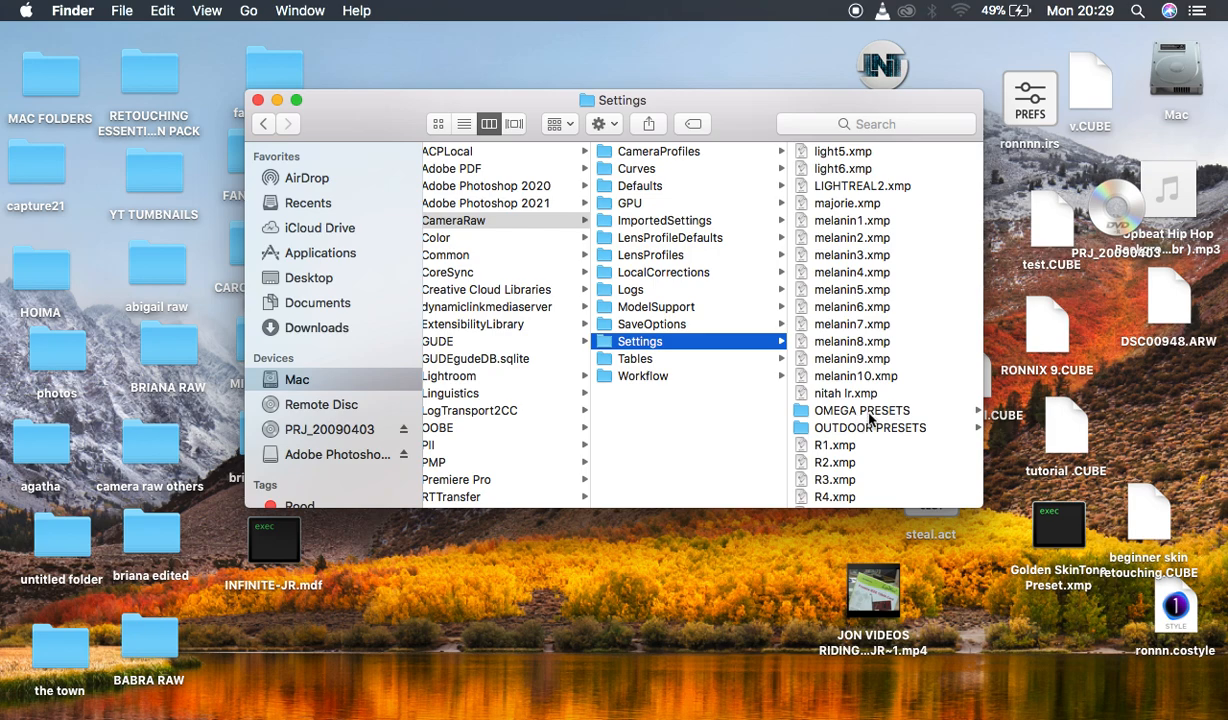
pyautogui.click(945, 411)
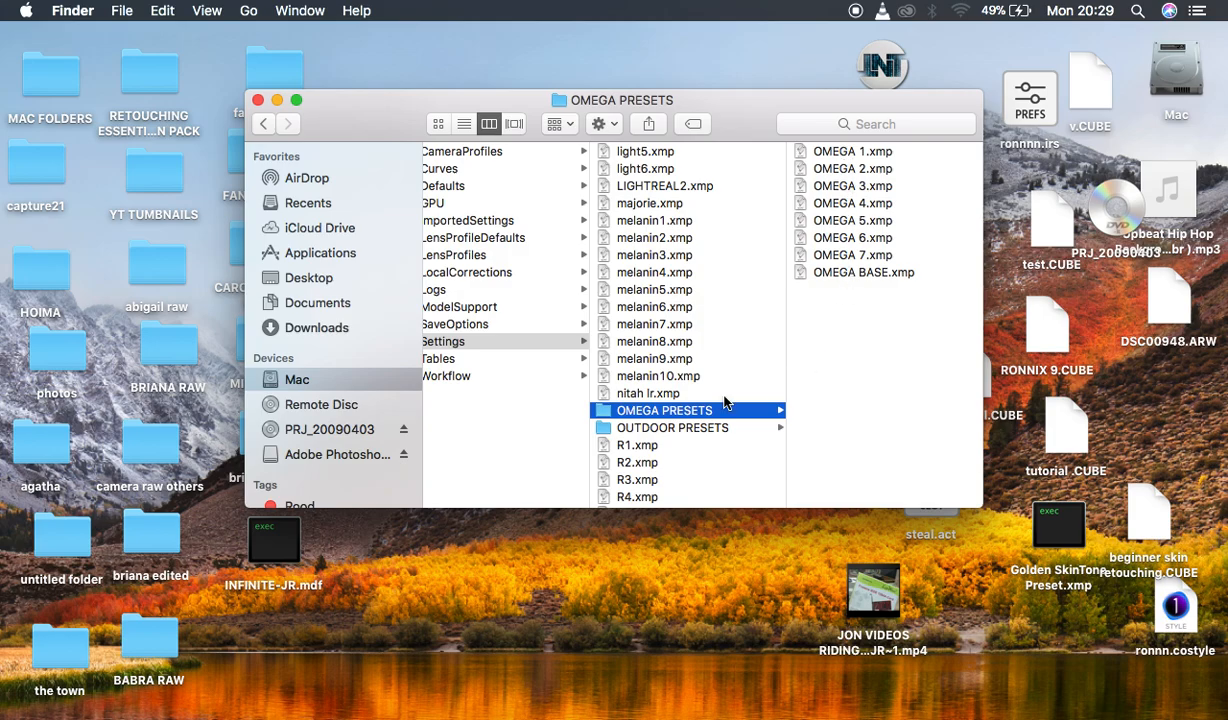
# Switch back to Photoshop and open the Camera Raw Filter on Layer 4.
pyautogui.click(379, 715)
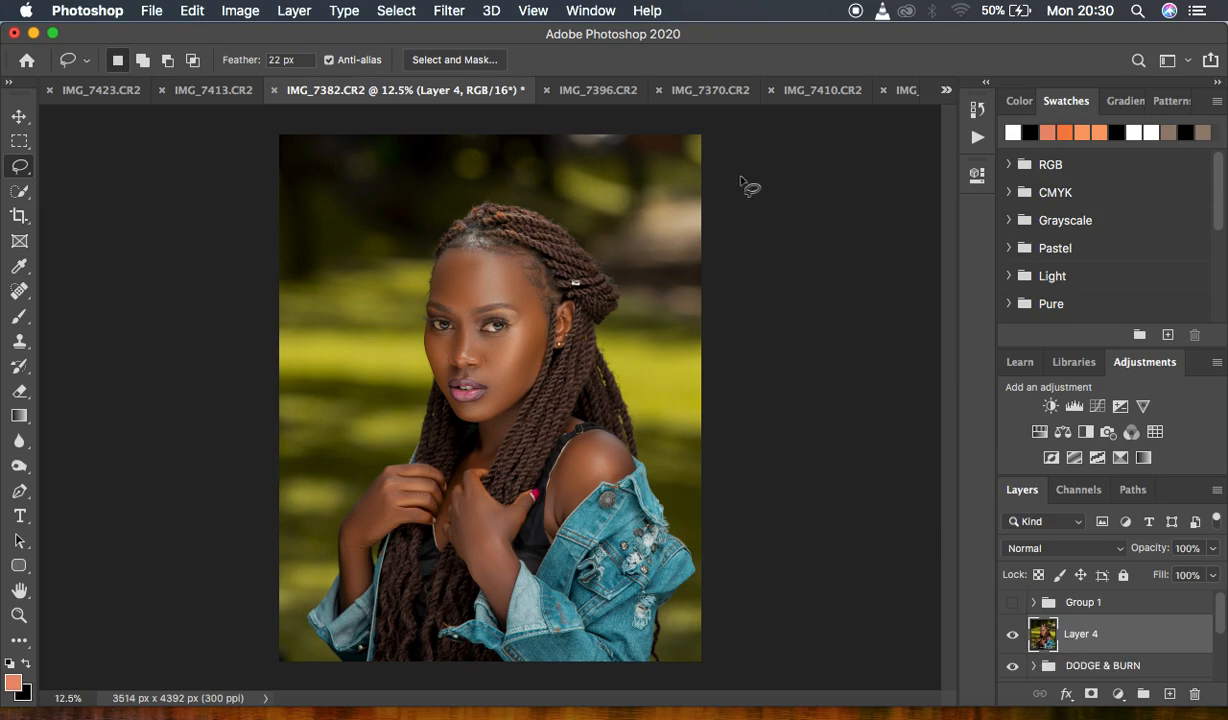
pyautogui.click(449, 11)
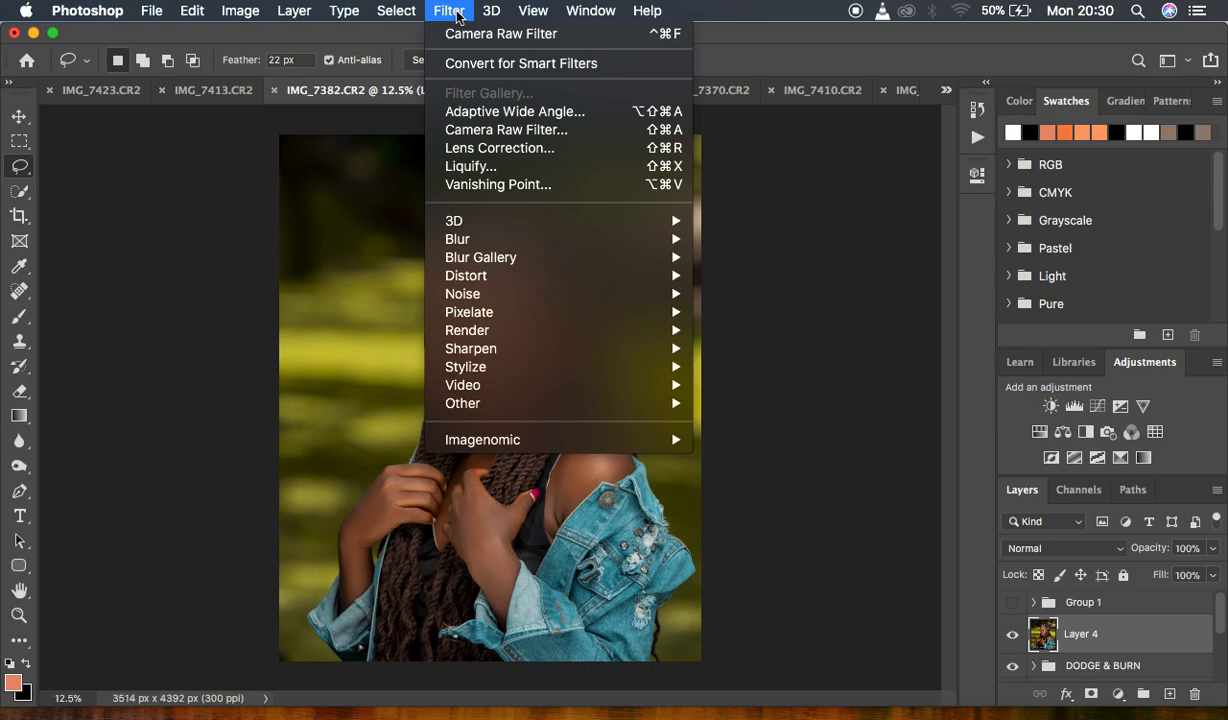
pyautogui.click(506, 130)
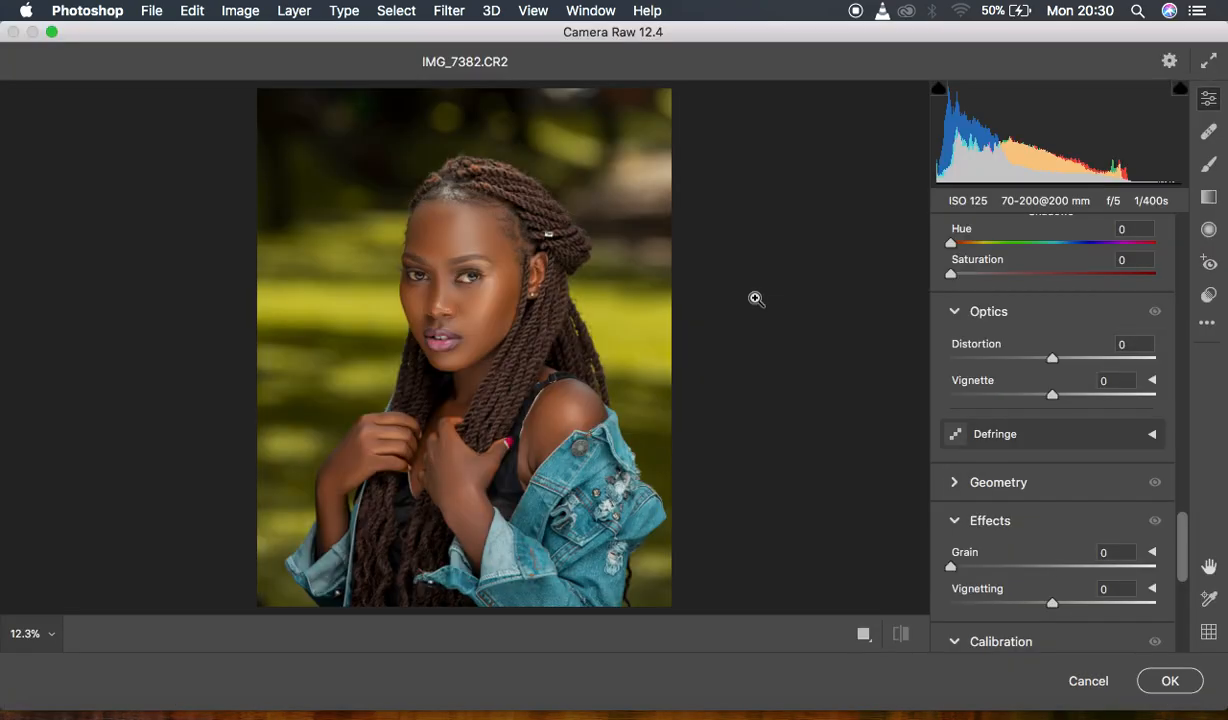
# Show the Camera Raw presets, expand the User Presets group and apply OMEGA 1 to the portrait.
pyautogui.click(1209, 298)
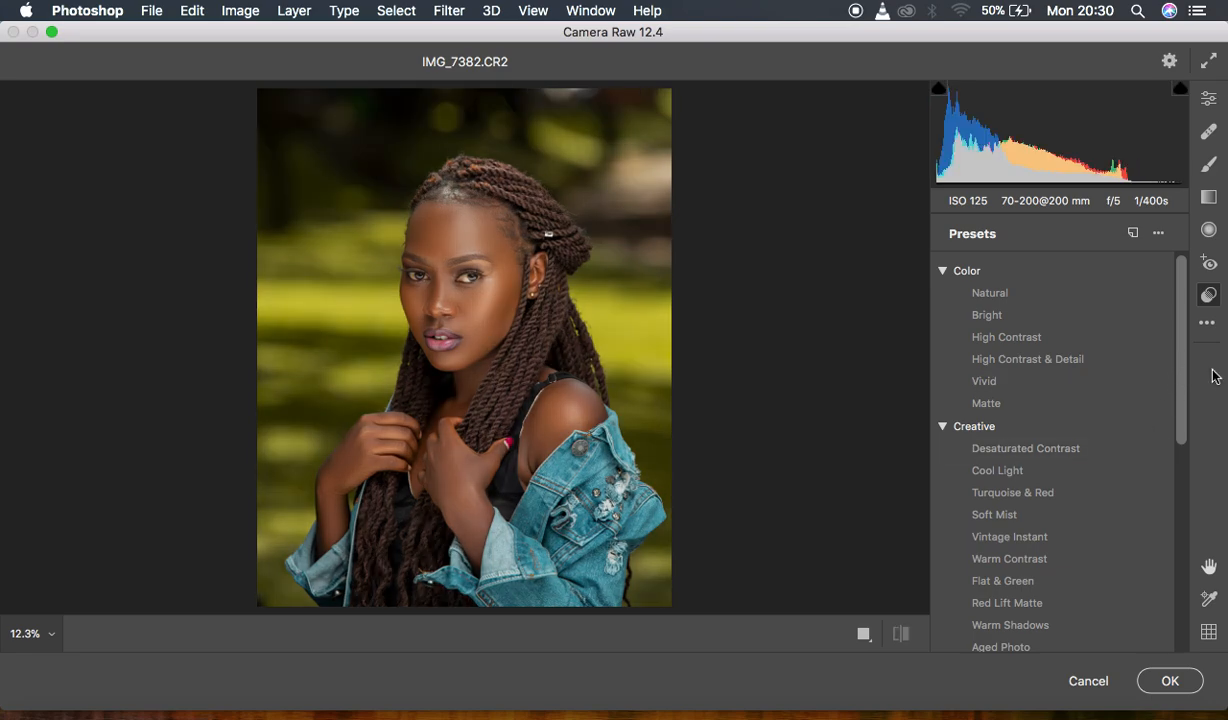
pyautogui.moveTo(1183, 390); pyautogui.dragTo(1195, 615)
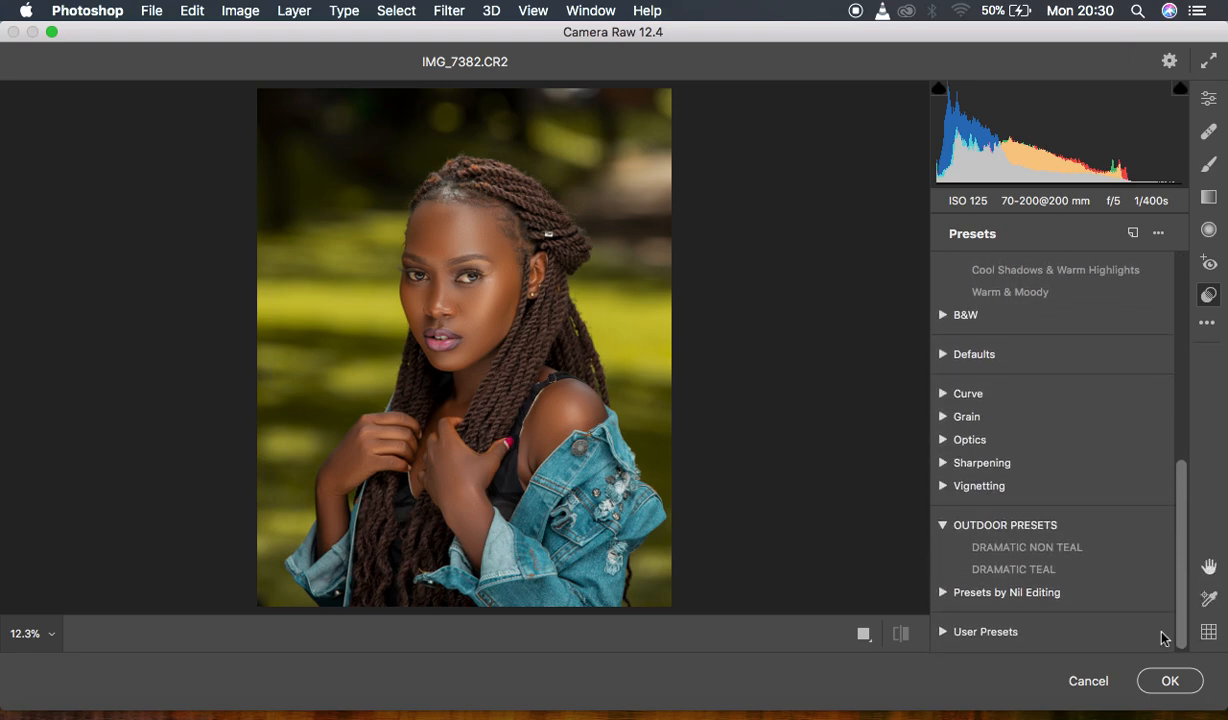
pyautogui.click(940, 633)
pyautogui.click(1181, 438)
pyautogui.moveTo(1181, 470); pyautogui.dragTo(1186, 540)
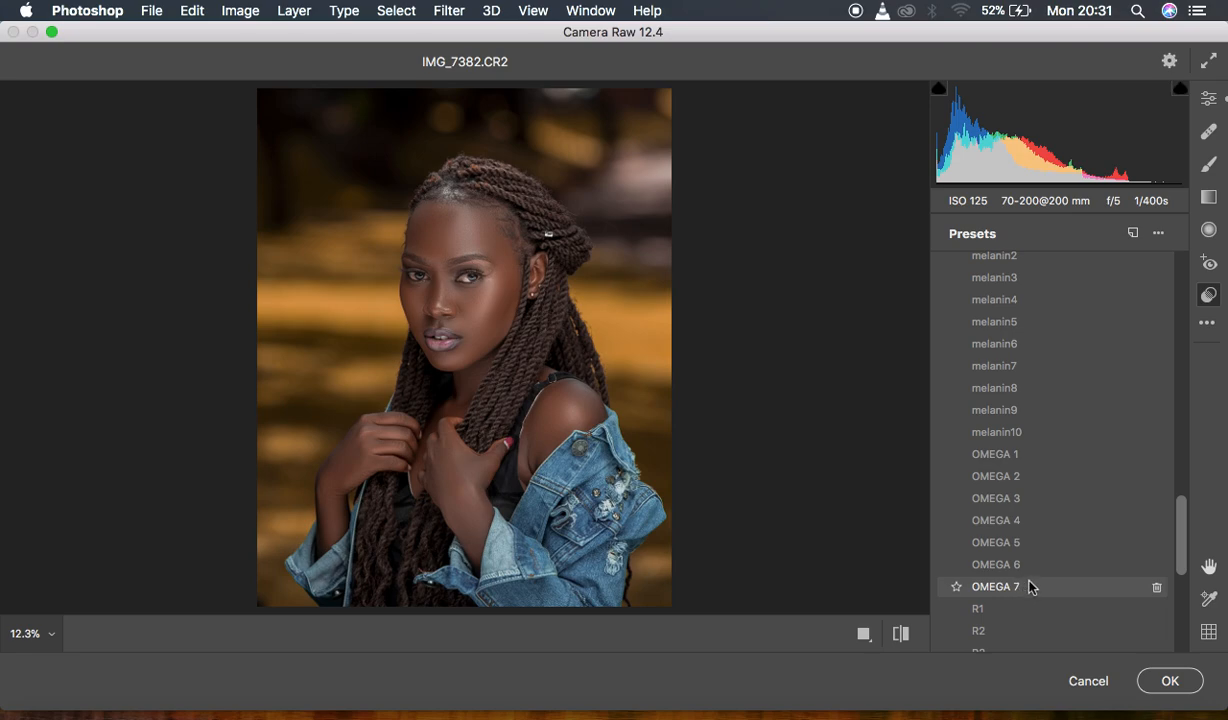
pyautogui.click(1003, 461)
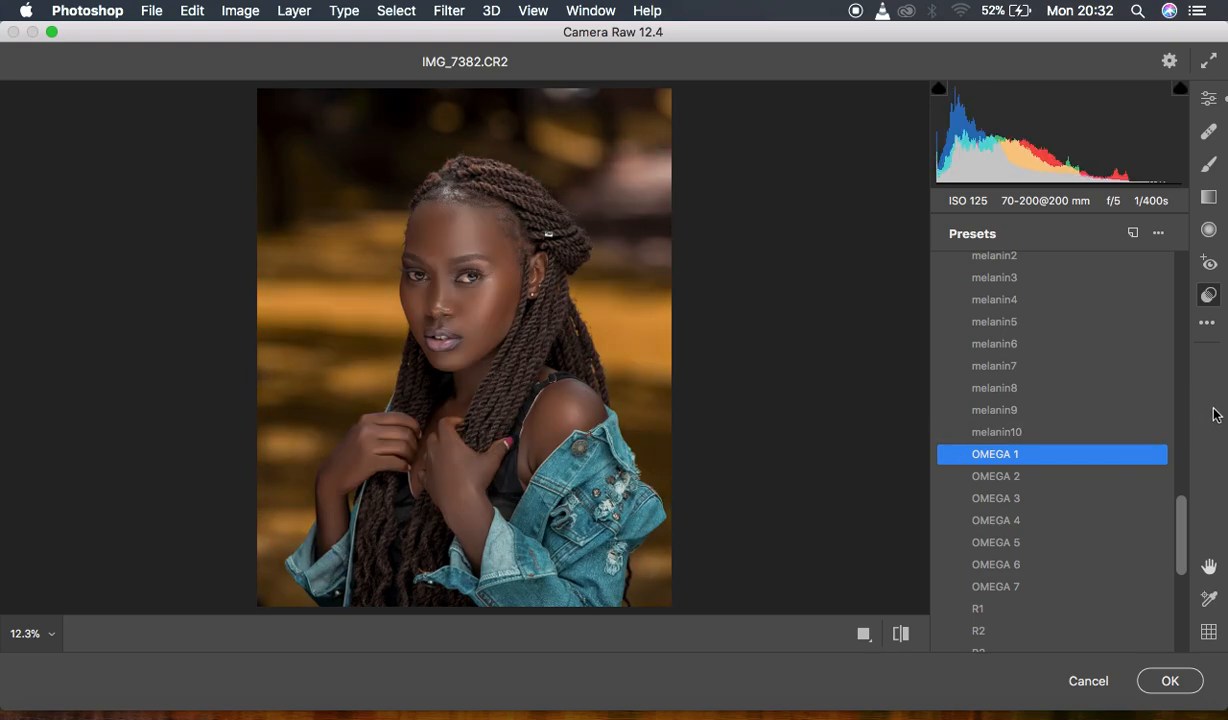
# Set the Blues hue to +66 in the Color Mixer and compare the portrait before and after.
pyautogui.click(1208, 100)
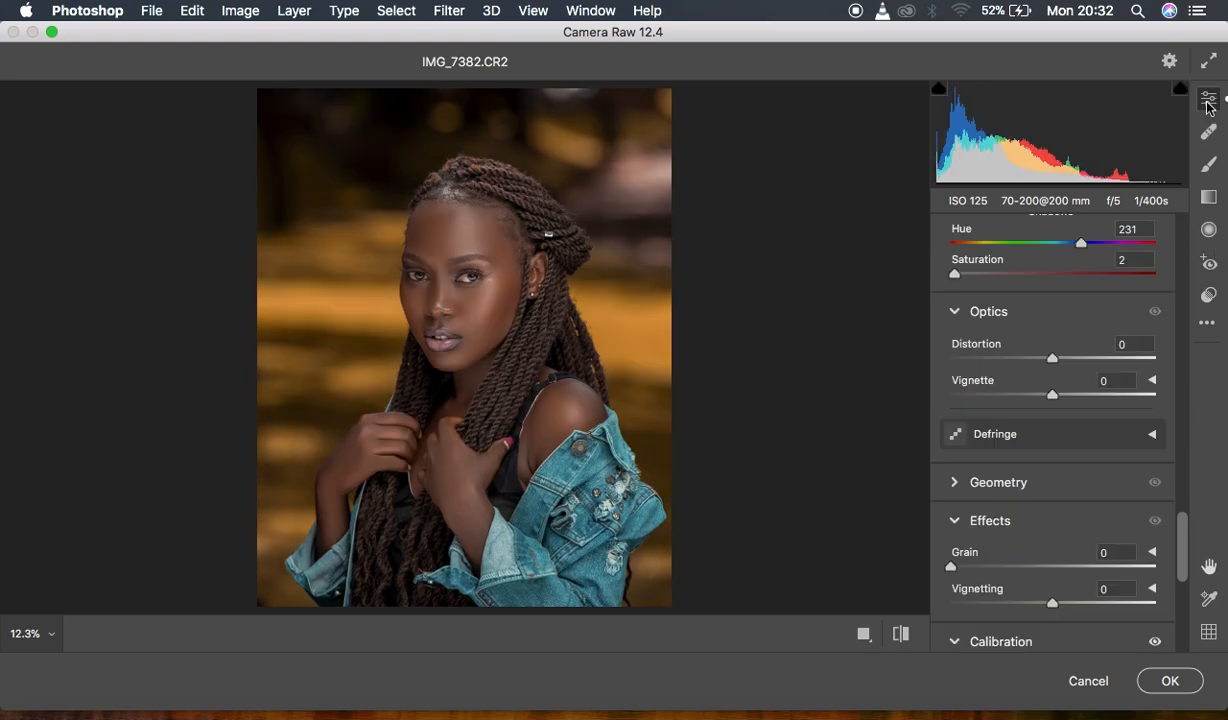
pyautogui.scroll(-5, 1108, 370)
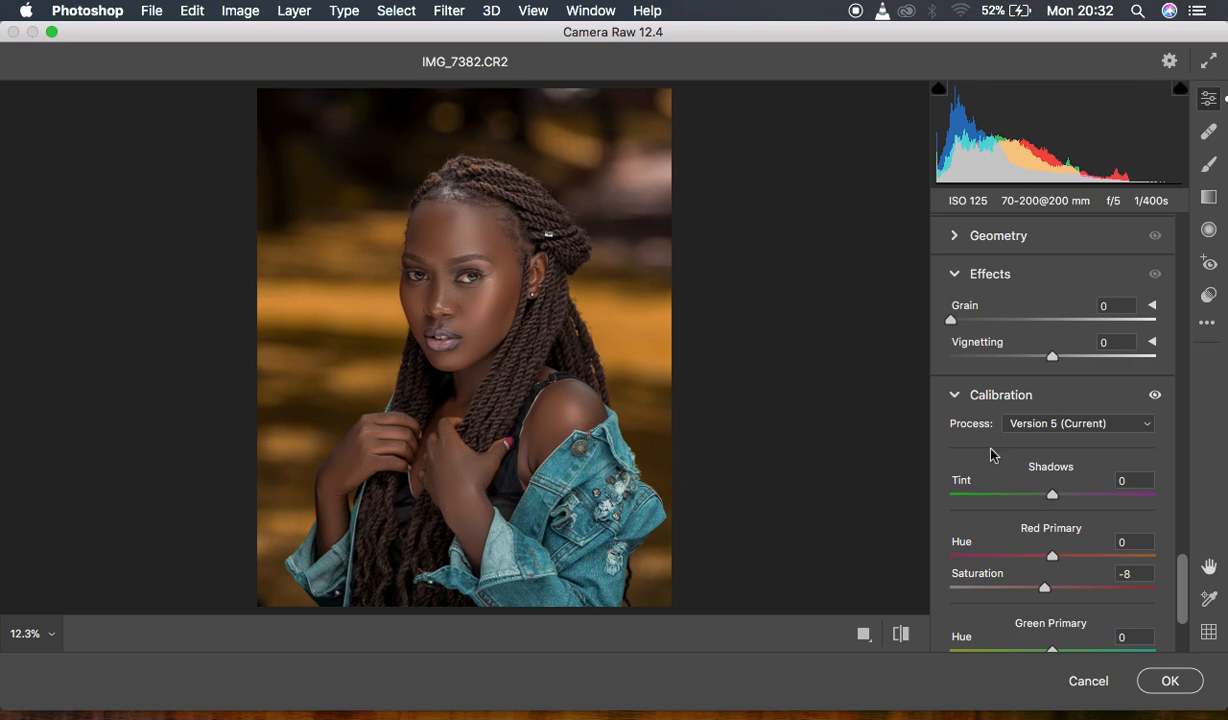
pyautogui.scroll(5, 991, 430)
pyautogui.scroll(8, 991, 454)
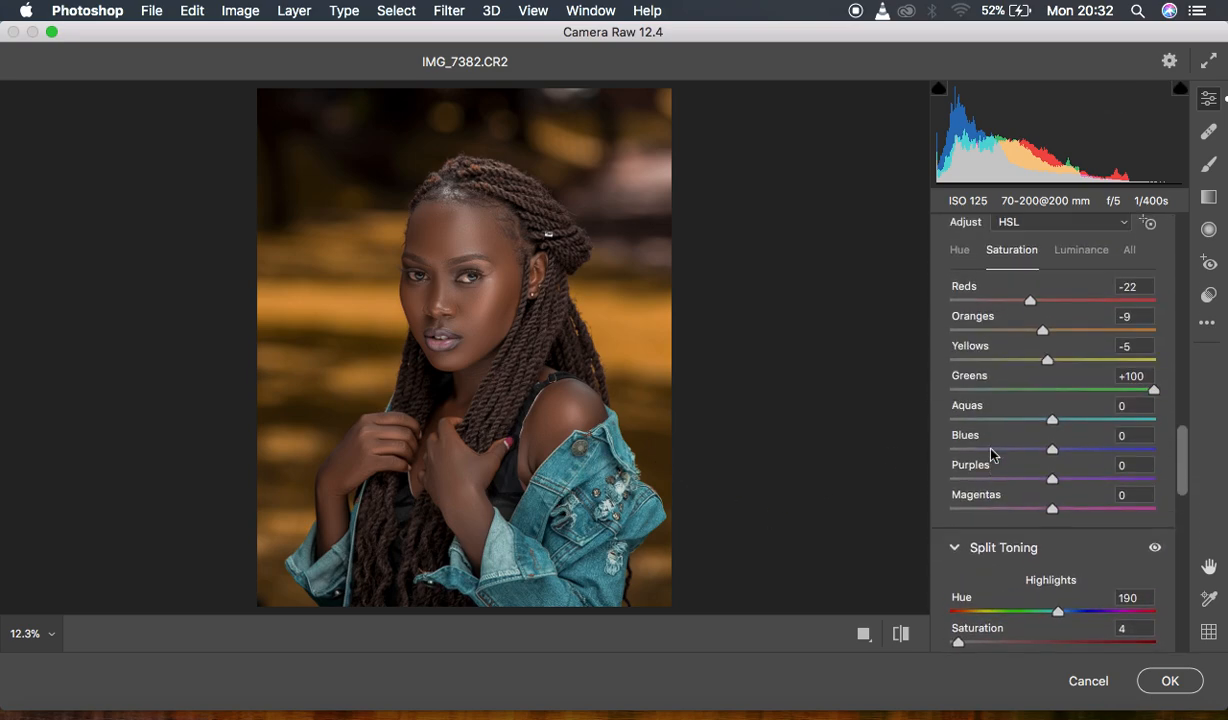
pyautogui.click(958, 330)
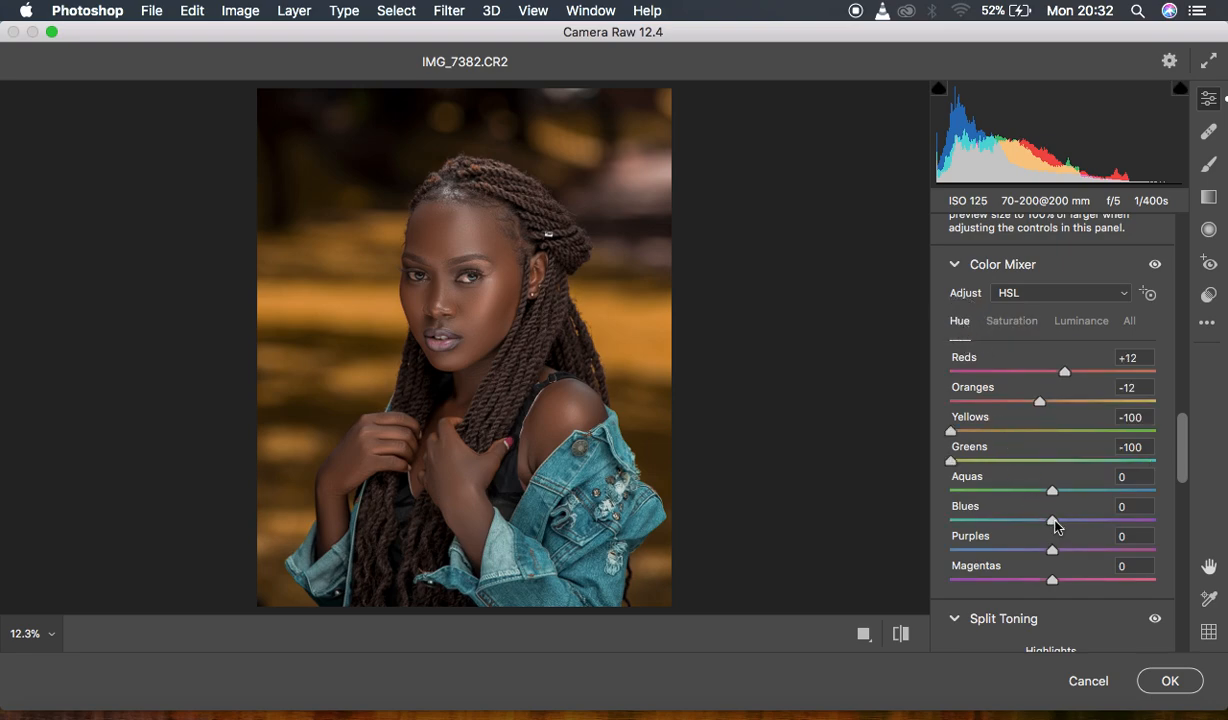
pyautogui.moveTo(1053, 521); pyautogui.dragTo(1123, 520)
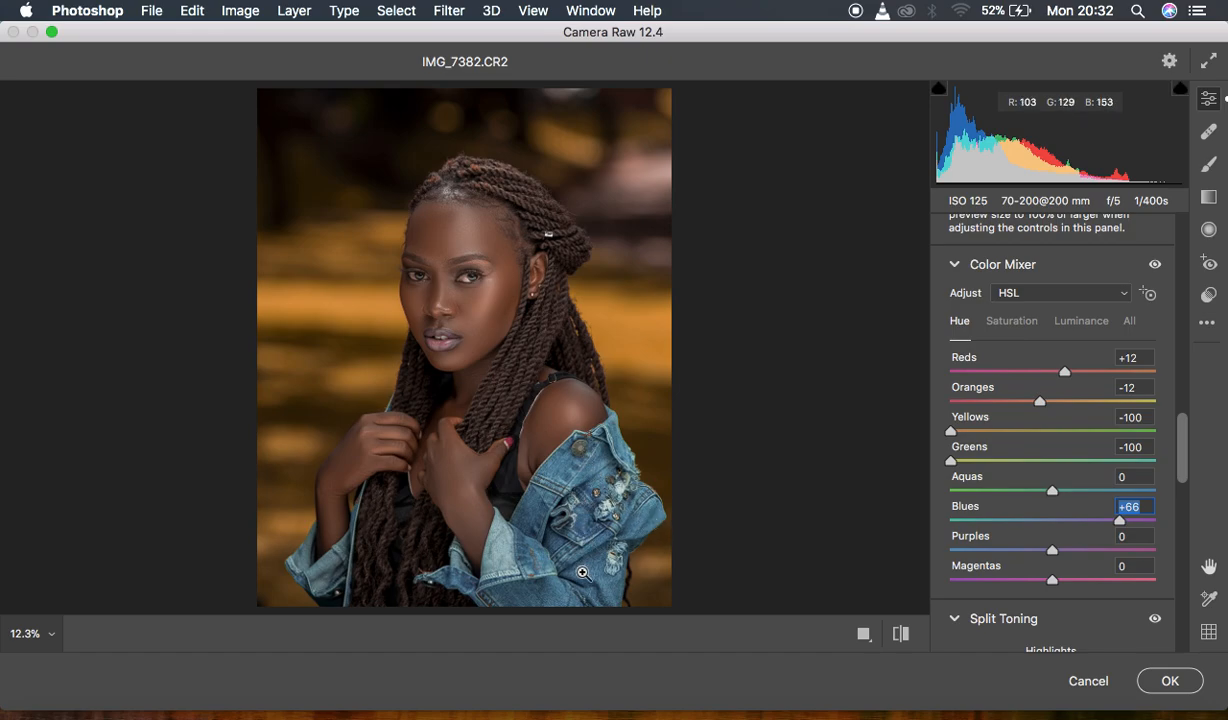
pyautogui.click(898, 632)
pyautogui.click(902, 630)
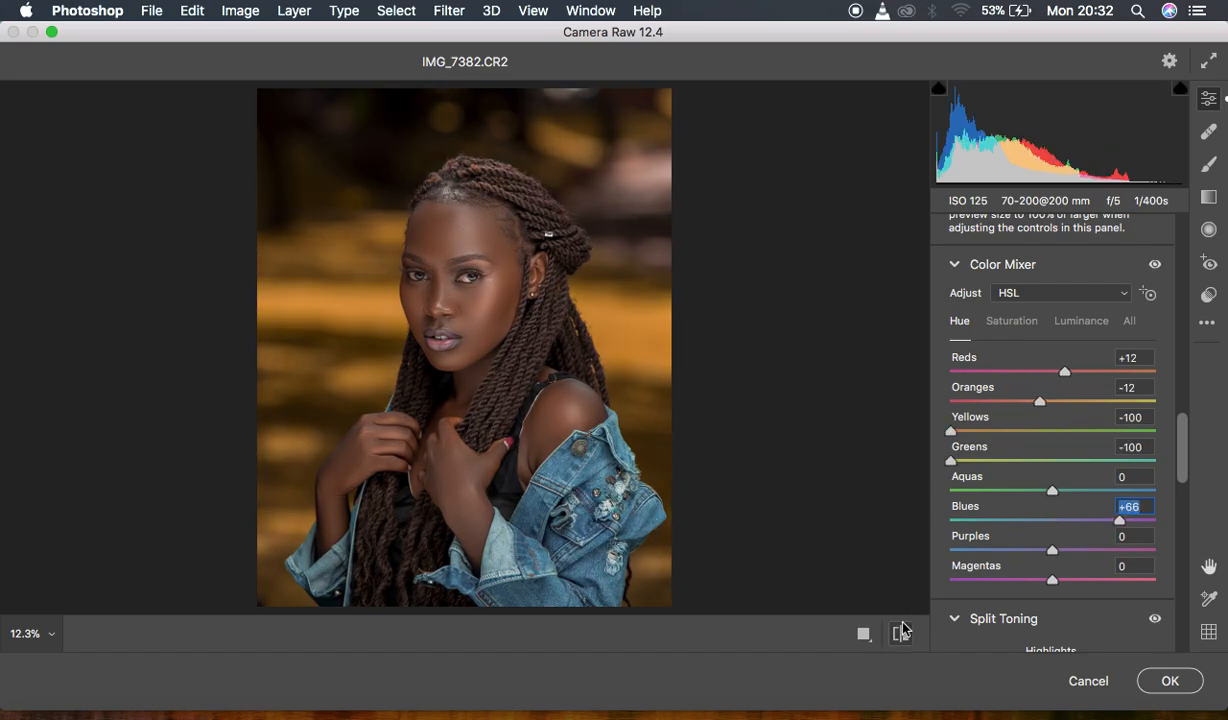
pyautogui.click(902, 630)
pyautogui.click(902, 630)
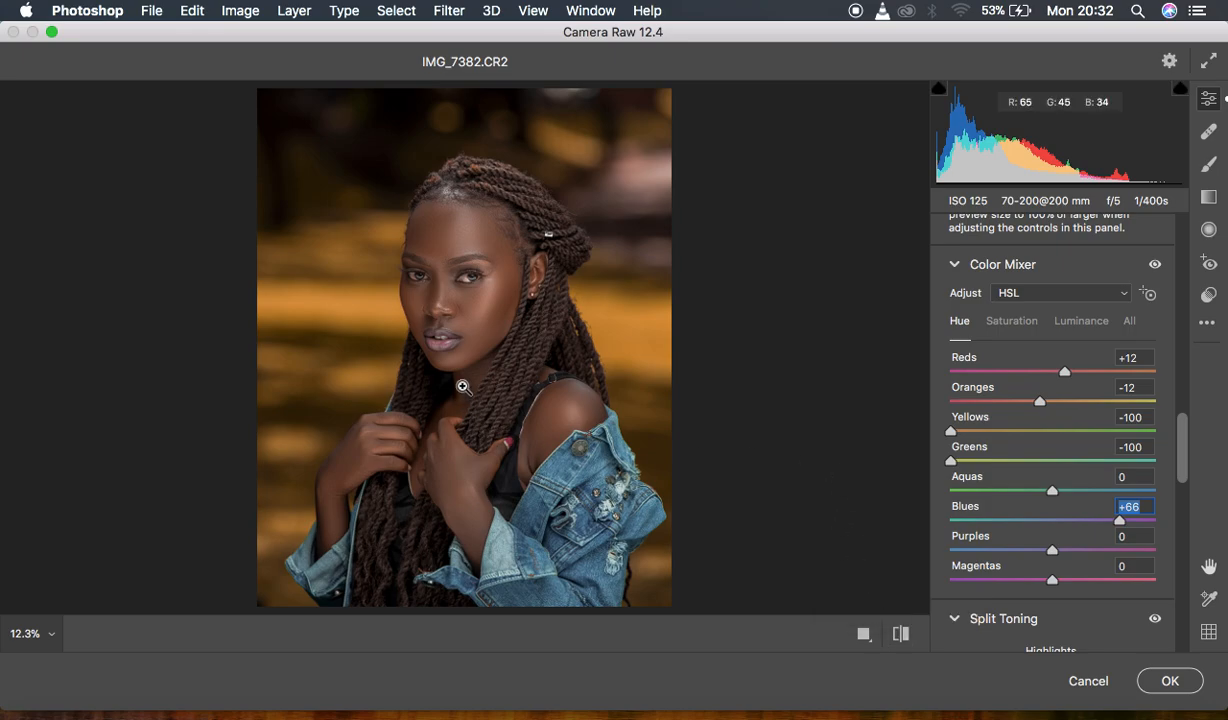
# Apply the OMEGA 3 preset to the portrait and toggle between the before and after views to compare the grading.
pyautogui.click(1208, 295)
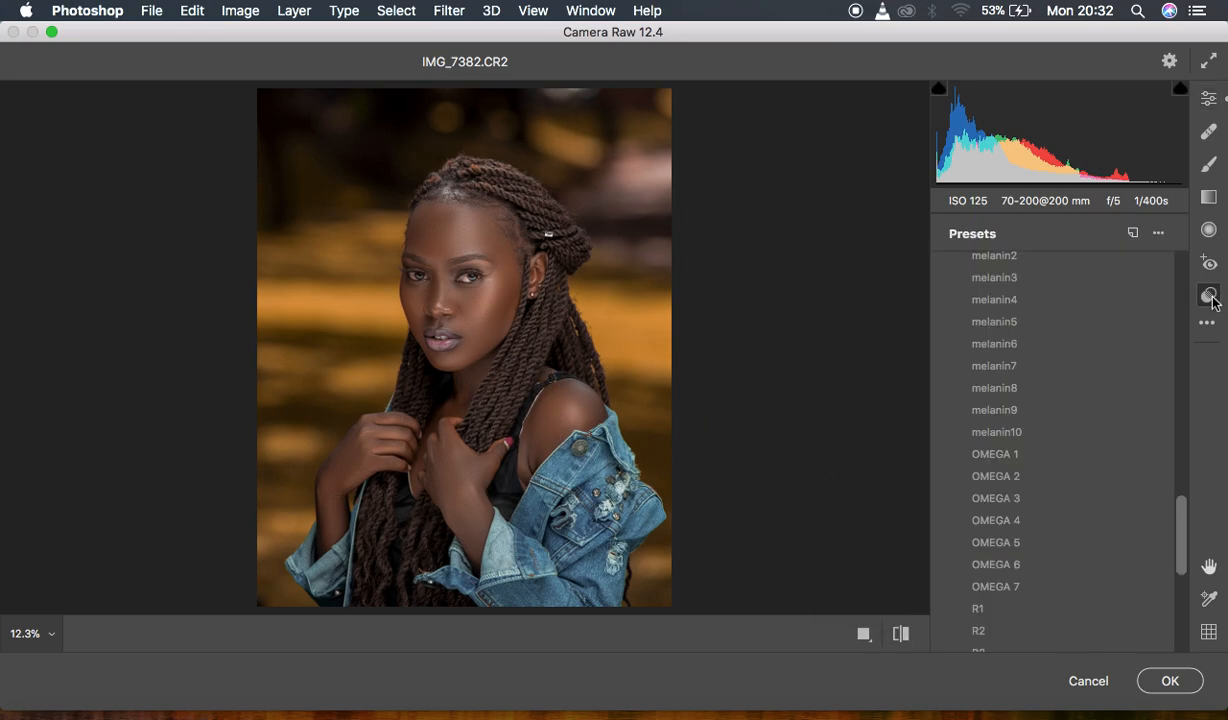
pyautogui.click(1004, 506)
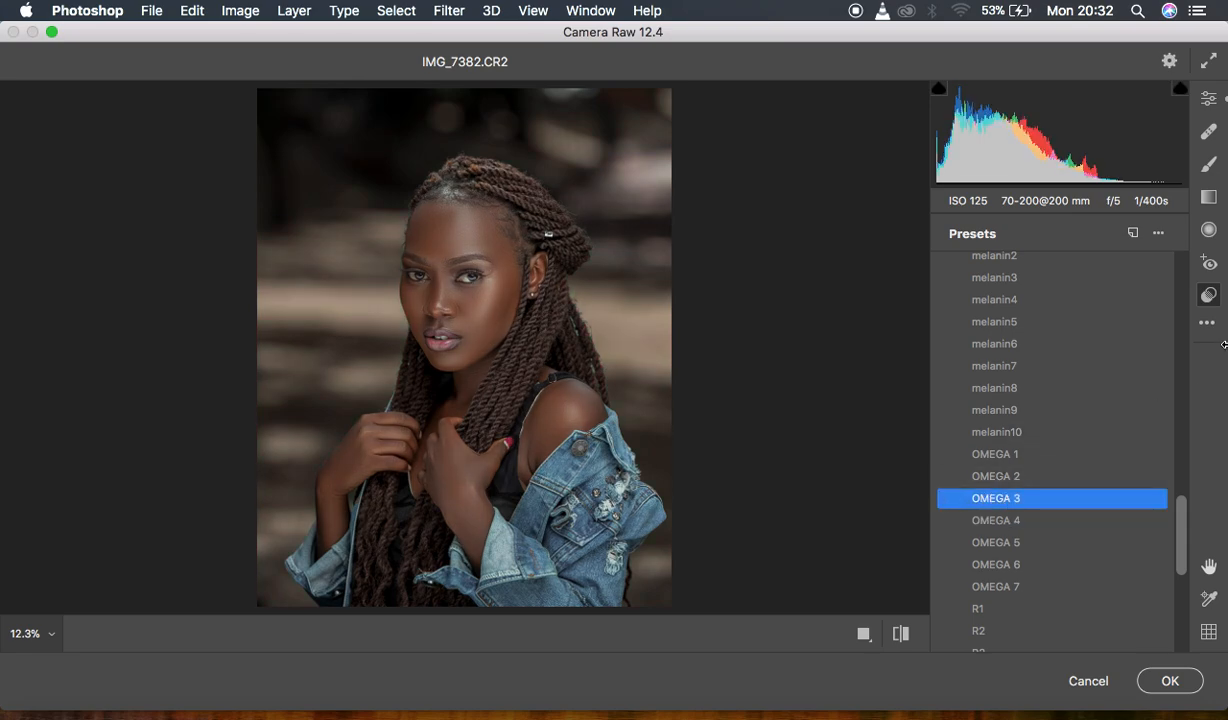
pyautogui.click(901, 634)
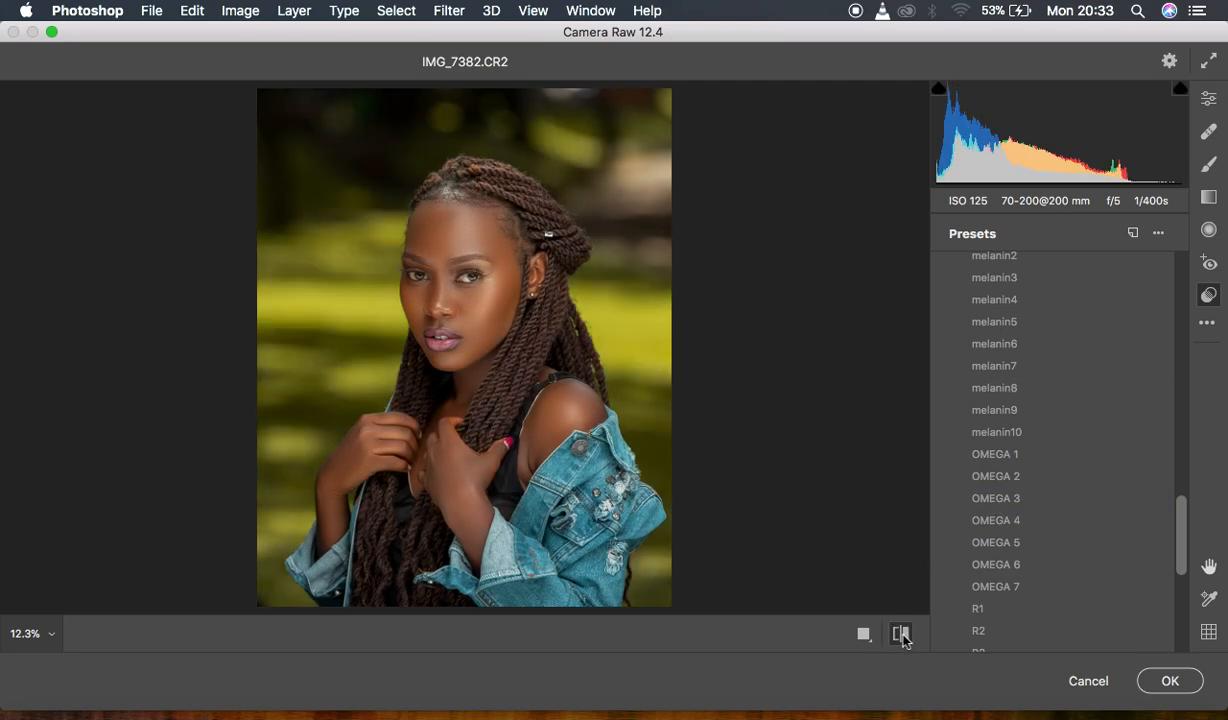
pyautogui.click(901, 634)
pyautogui.click(901, 634)
pyautogui.click(901, 634)
pyautogui.click(902, 636)
pyautogui.click(902, 636)
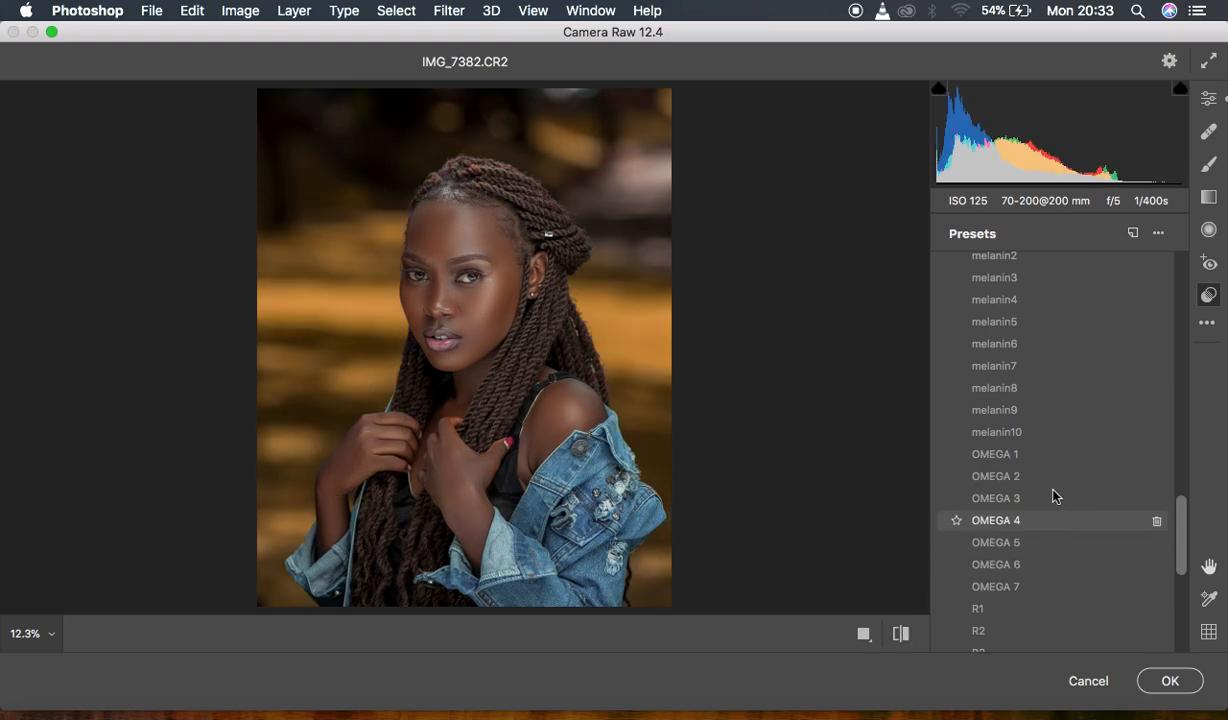
# Reapply the OMEGA 1 preset to the portrait.
pyautogui.click(990, 454)
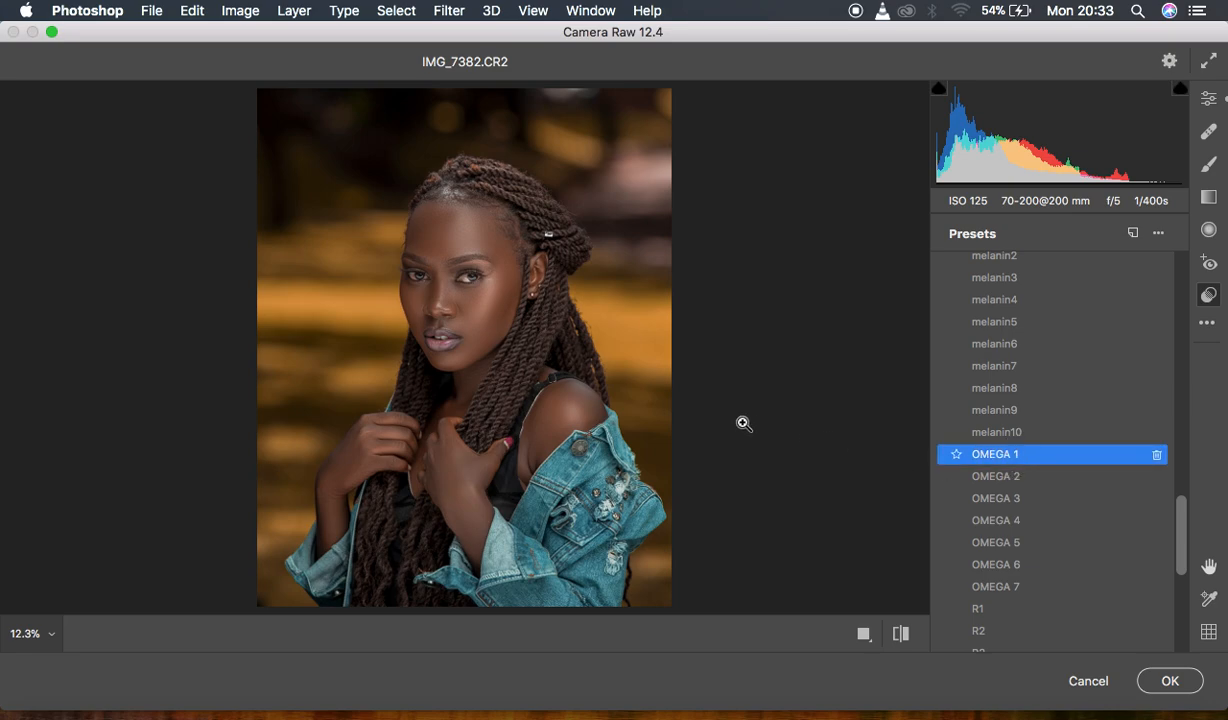